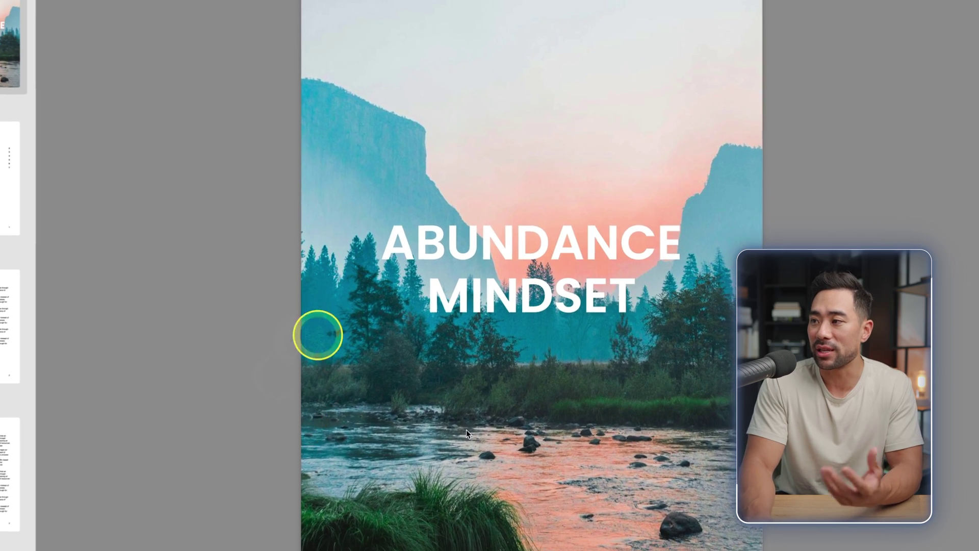
- Scroll through the Google Docs home page's templates and recent documents
scroll(604, 467, "down", 10)
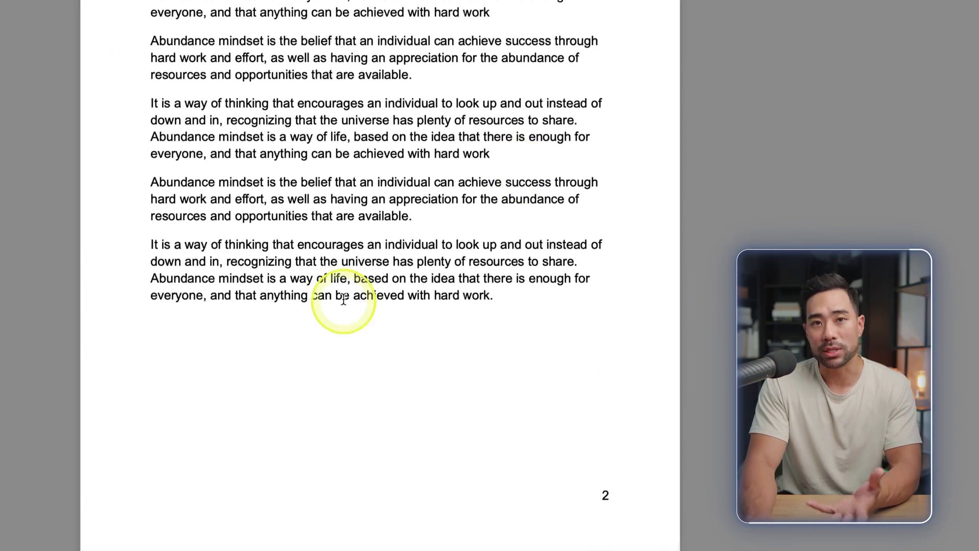
scroll(357, 286, "down", 10)
scroll(348, 266, "down", 5)
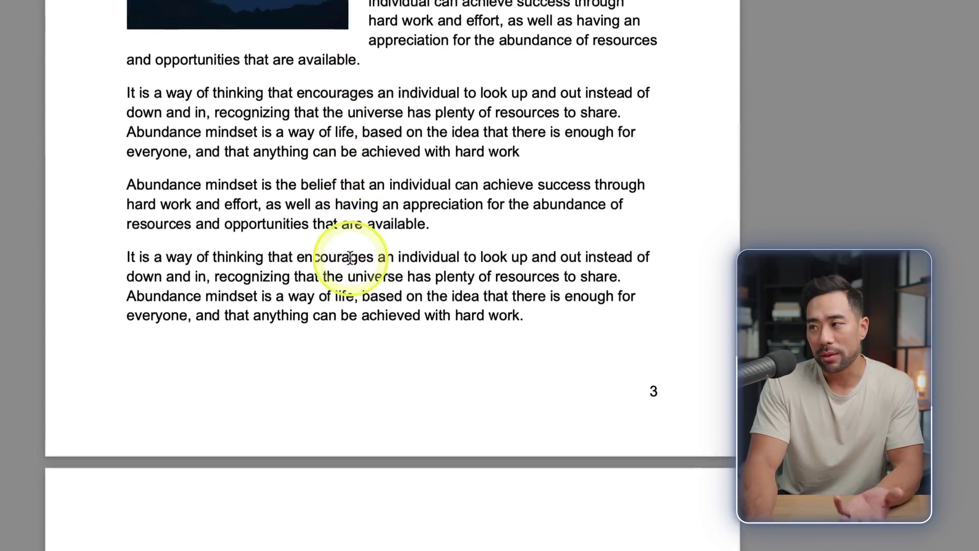
scroll(703, 222, "down", 8)
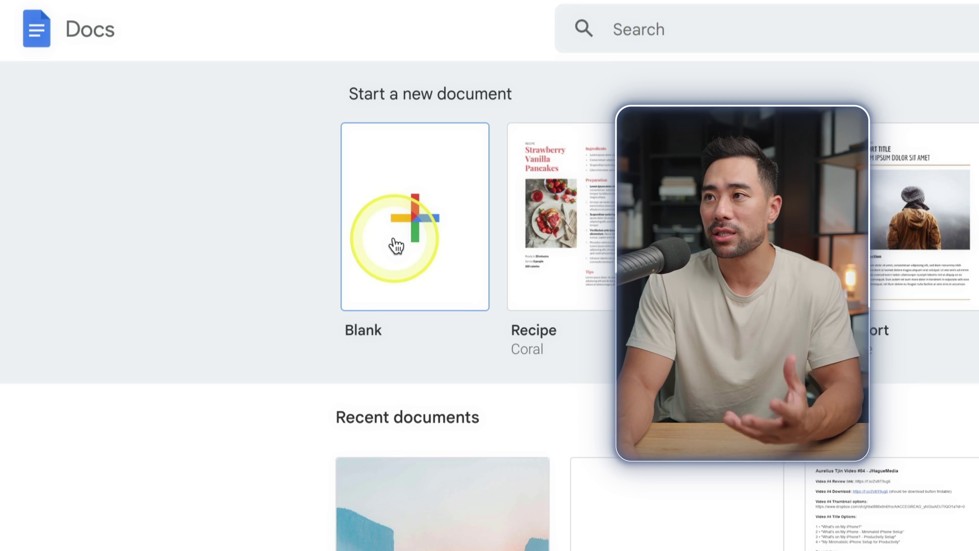
- Start a blank document and place the cursor on its empty page
left_click(394, 240)
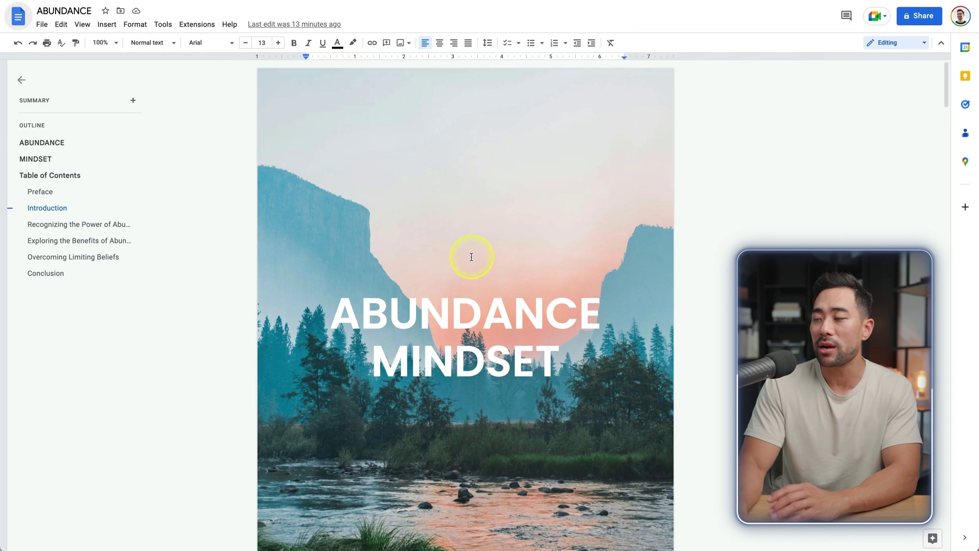
scroll(338, 412, "down", 1)
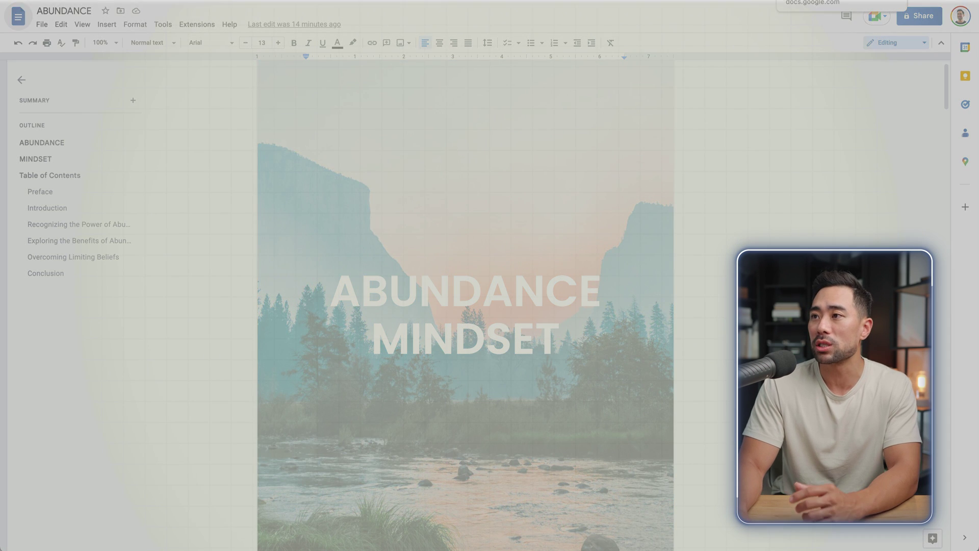
left_click(441, 195)
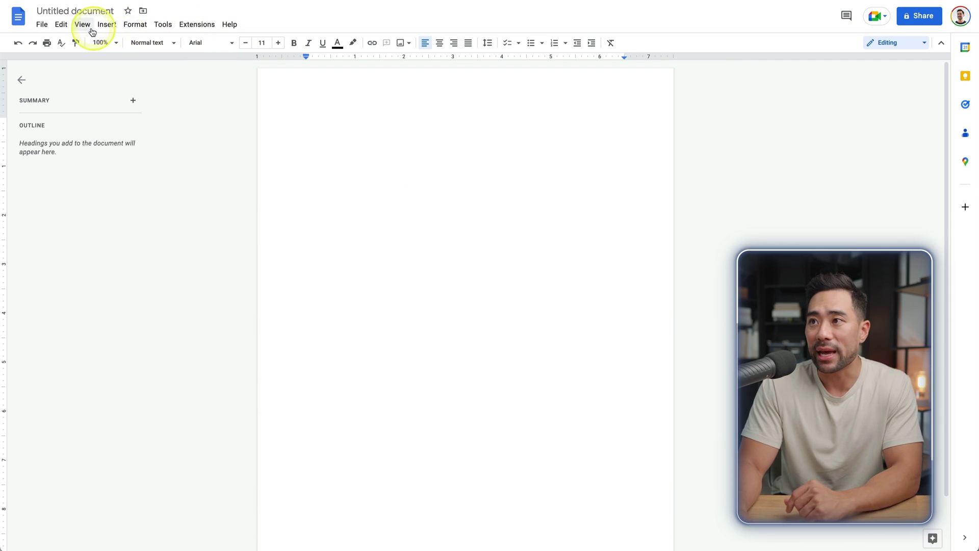
- Insert a 1x1 table and type the ABUNDANCE MINDSET title into its cell
left_click(107, 24)
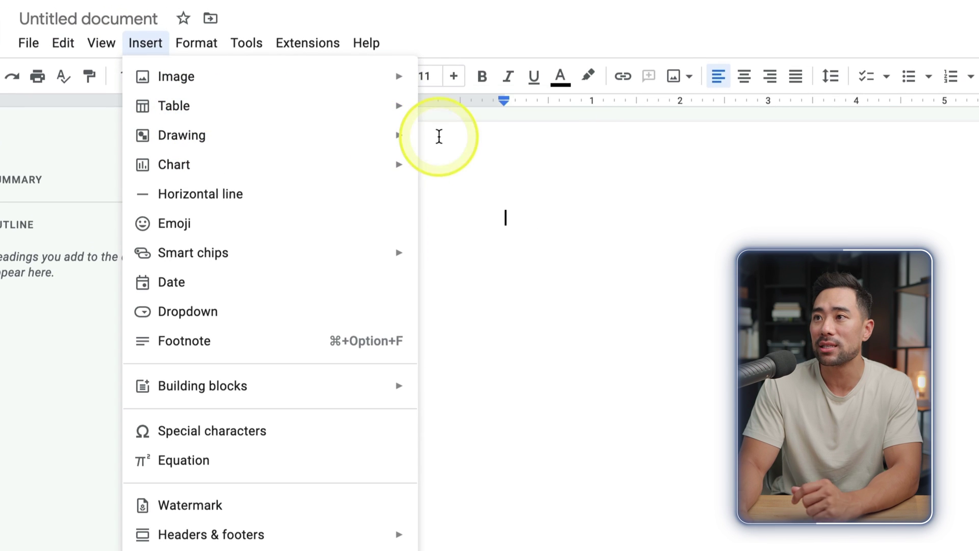
mouse_move(123, 60)
left_click(424, 153)
type("ABUNDANCE")
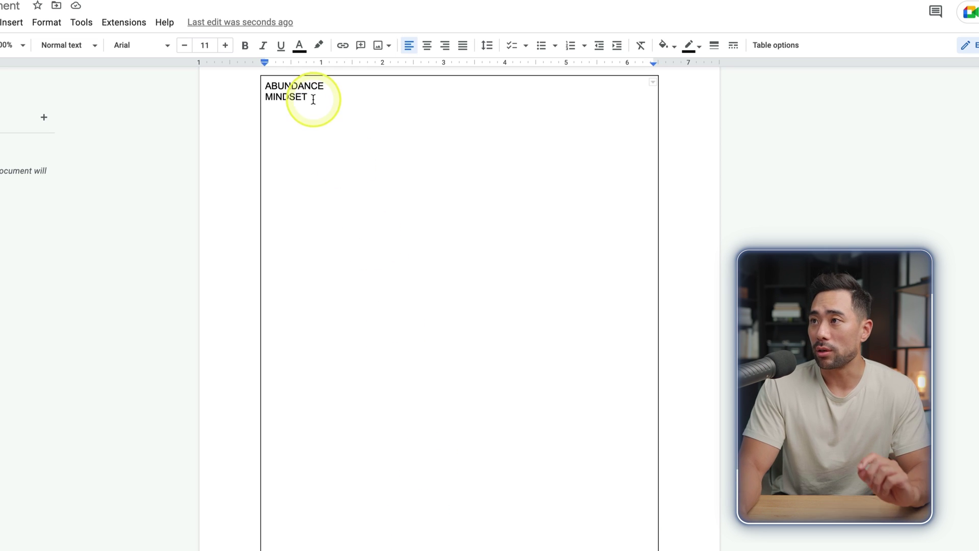
- Set the title to Poppins Semi Bold at font size 44
left_click_drag(316, 100, 265, 86)
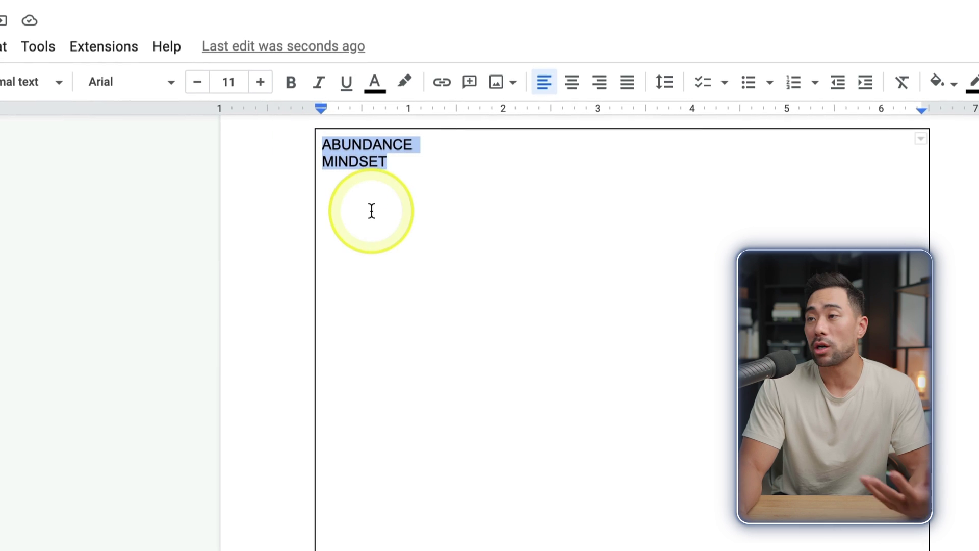
left_click(102, 81)
mouse_move(207, 200)
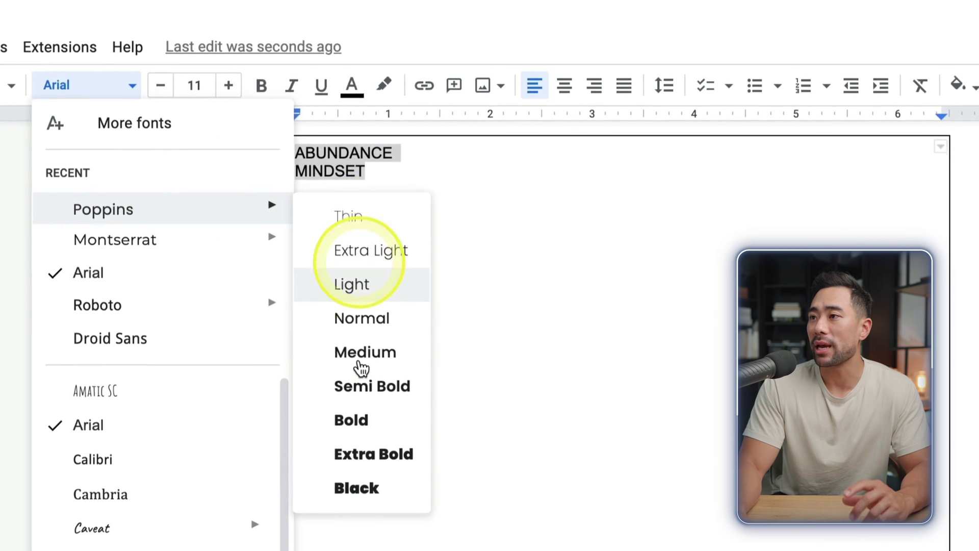
left_click(371, 390)
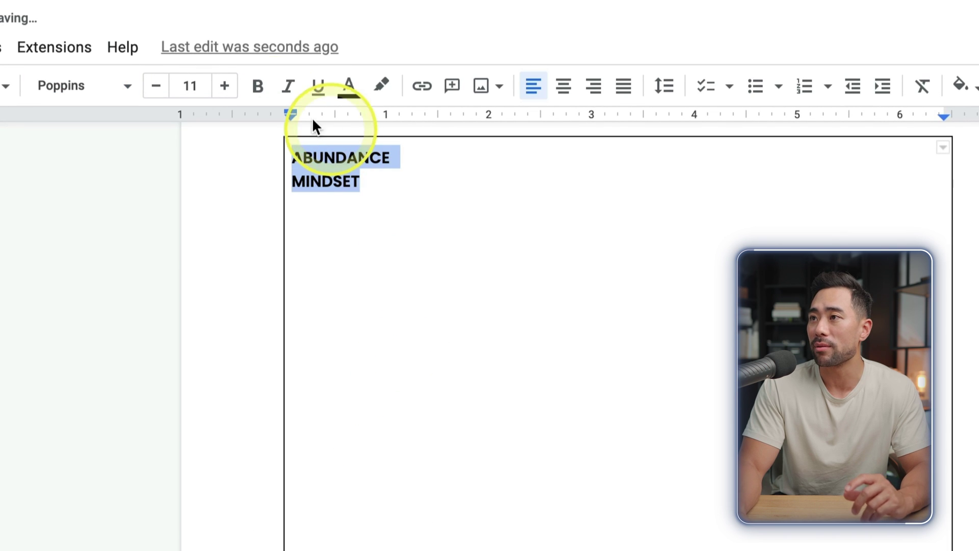
left_click(223, 85)
left_click(224, 85)
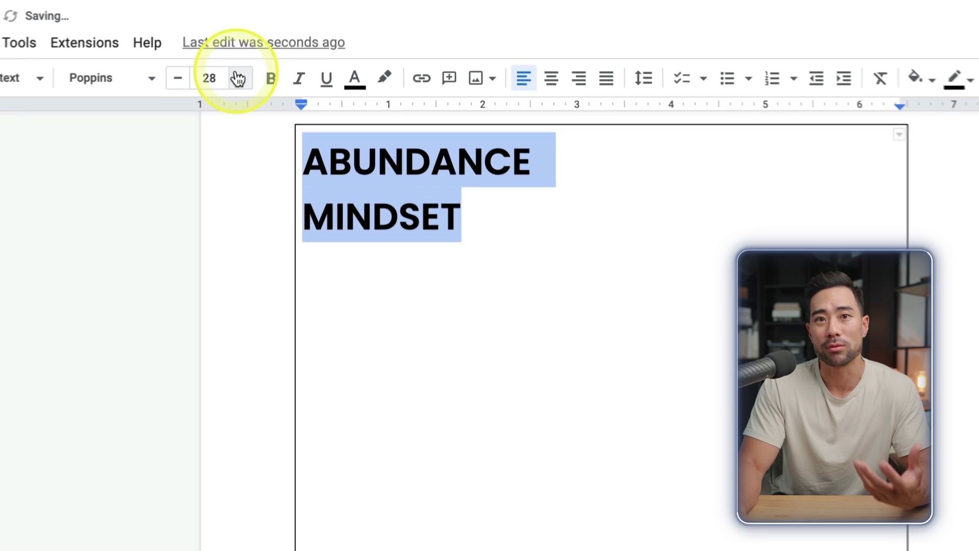
left_click(223, 85)
left_click(223, 86)
- Centre the title horizontally within the table cell
left_click(516, 55)
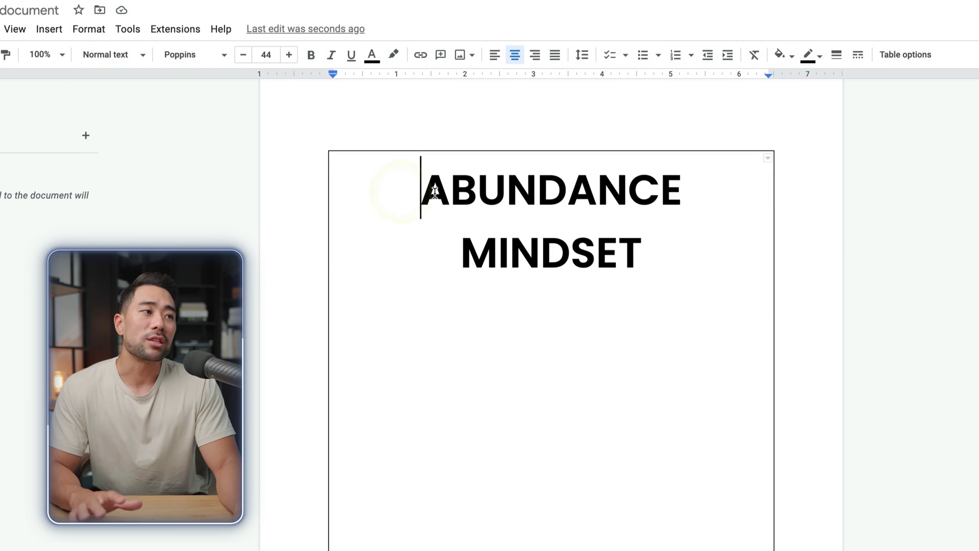
left_click_drag(391, 193, 629, 264)
left_click(629, 264)
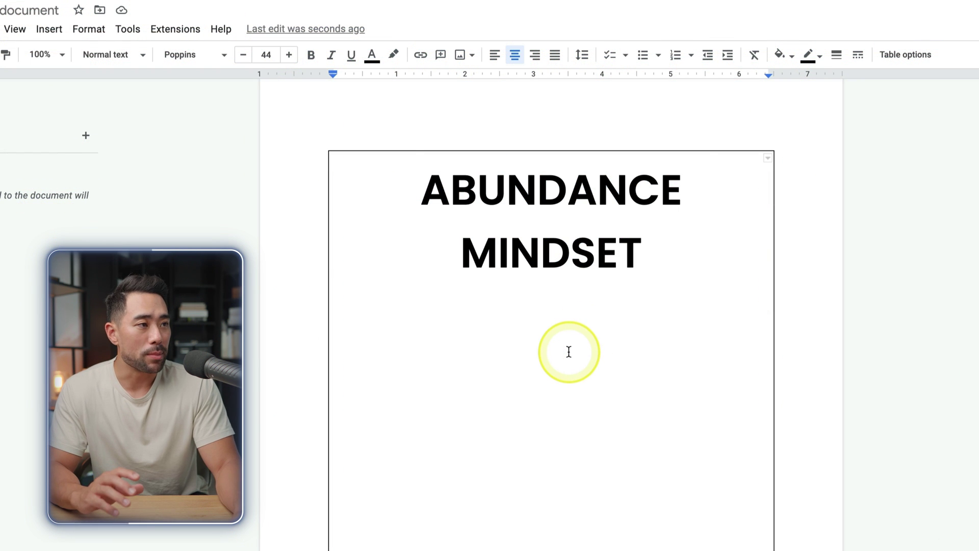
scroll(582, 404, "up", 1)
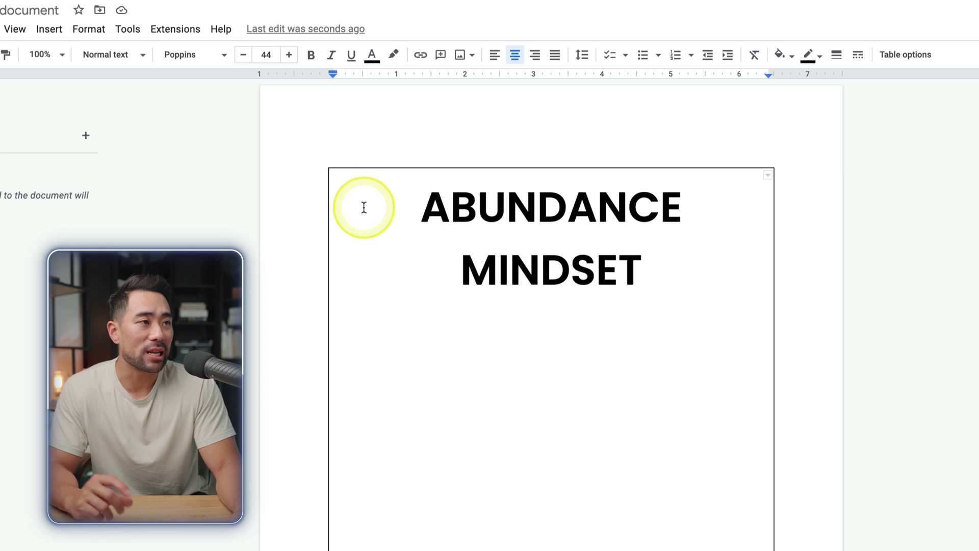
- Set the table cell's vertical alignment to Middle in Table options
left_click(905, 55)
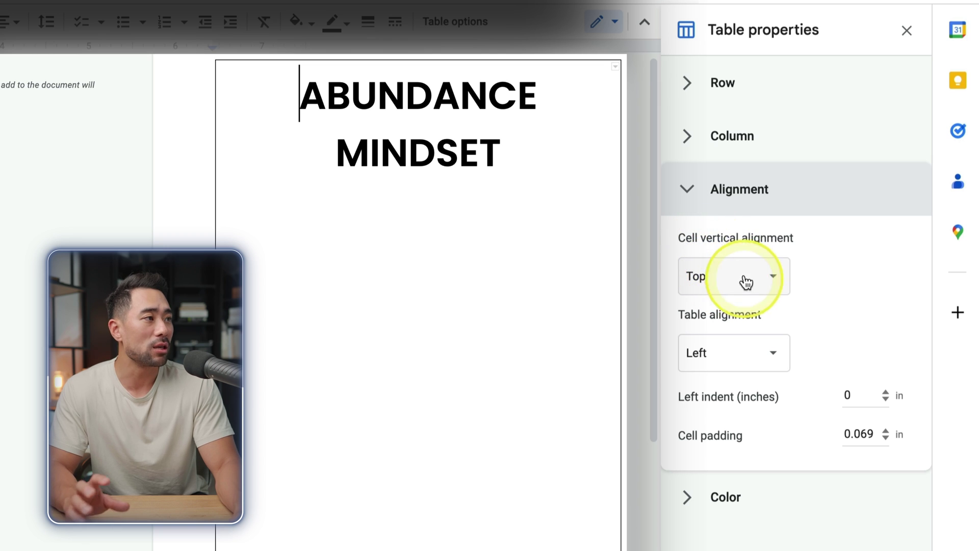
left_click(752, 287)
left_click(744, 300)
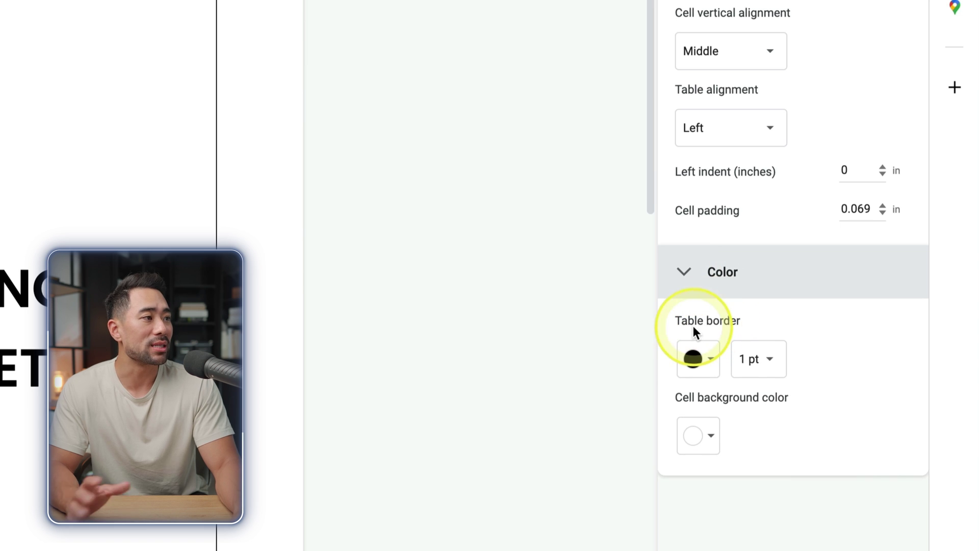
left_click(770, 359)
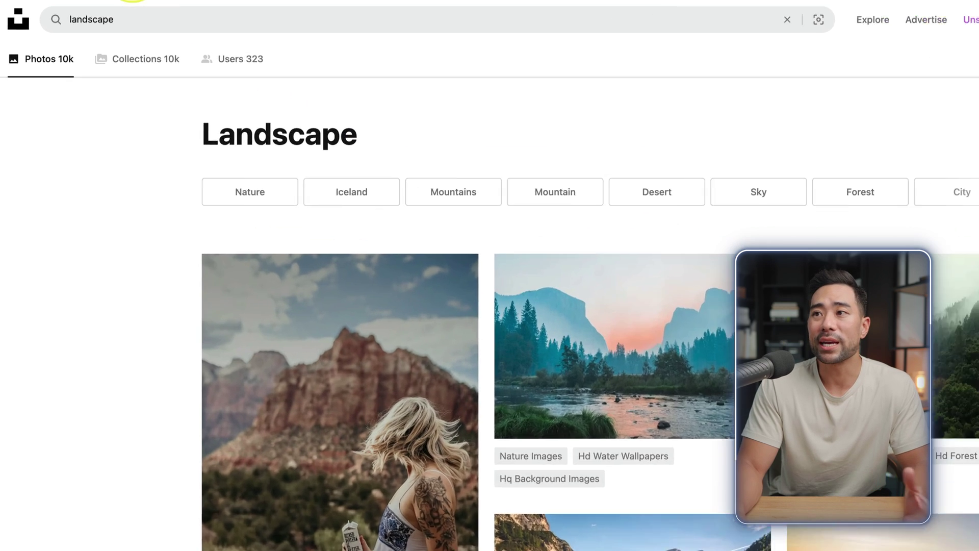
- Search Unsplash for 'landscape' and download the mountain river photo
left_click(93, 11)
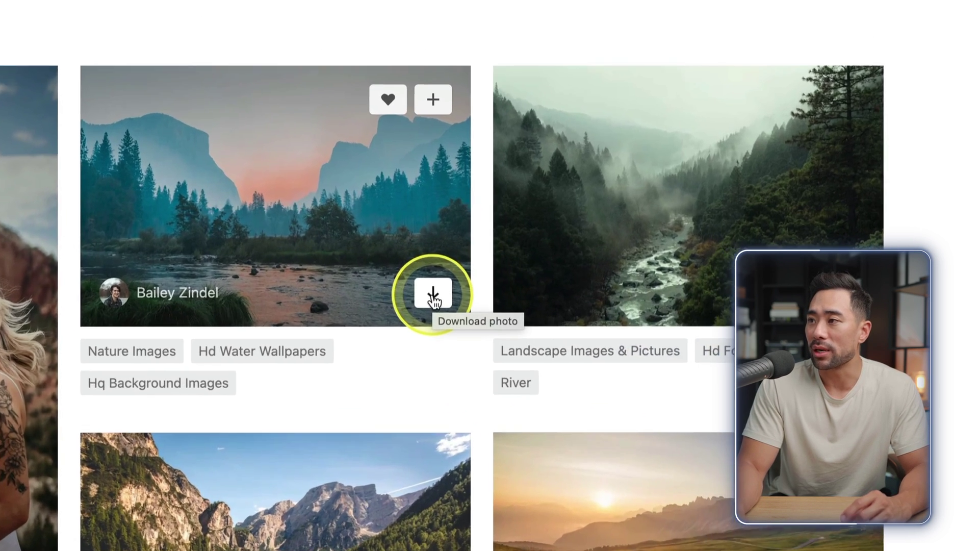
left_click(596, 266)
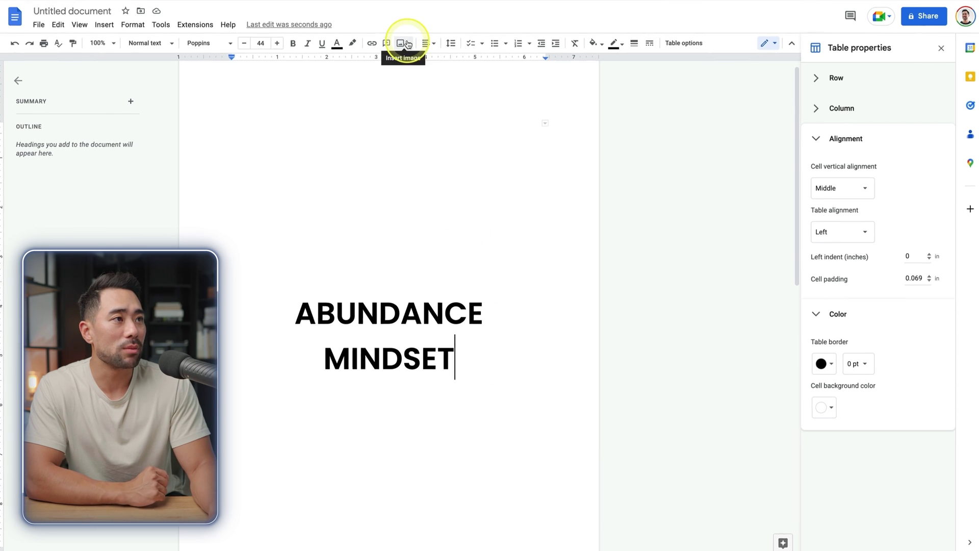
- Upload the downloaded landscape photo from the computer into the cover cell
left_click(400, 42)
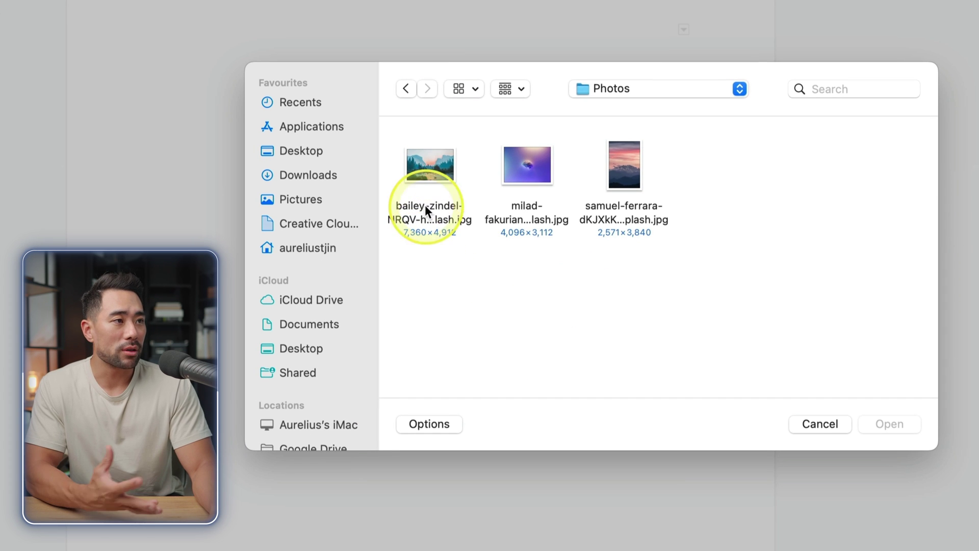
left_click(429, 176)
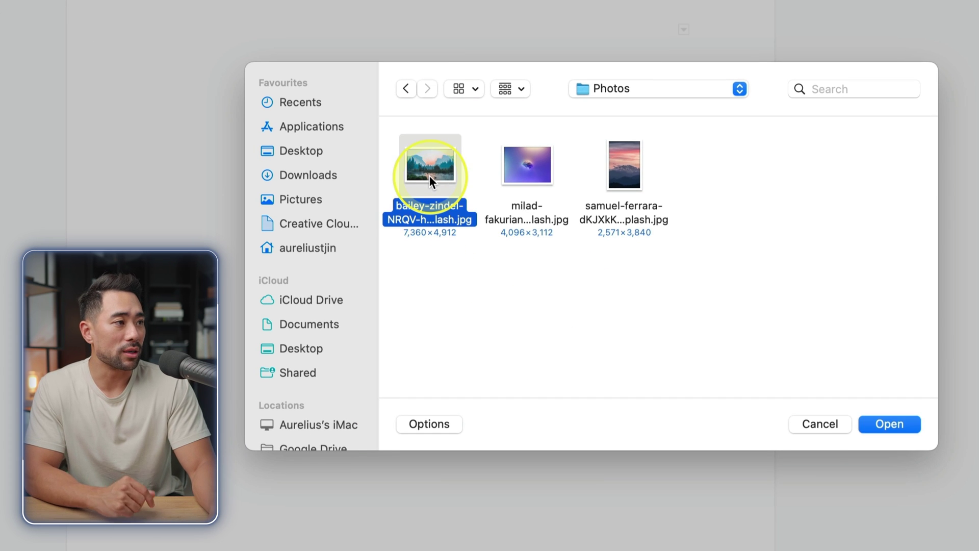
left_click(873, 429)
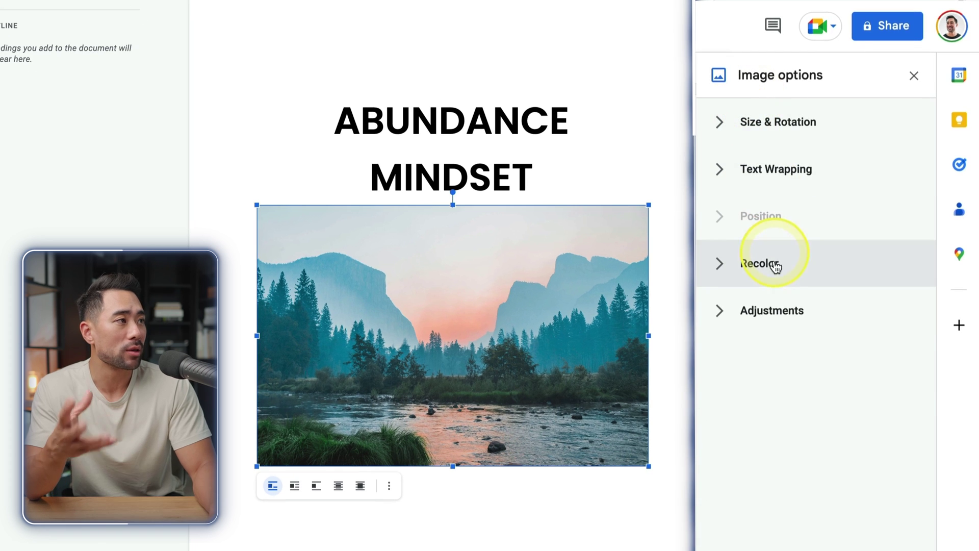
- Set the photo's wrapping to In front of text with Fix position on page
left_click(776, 168)
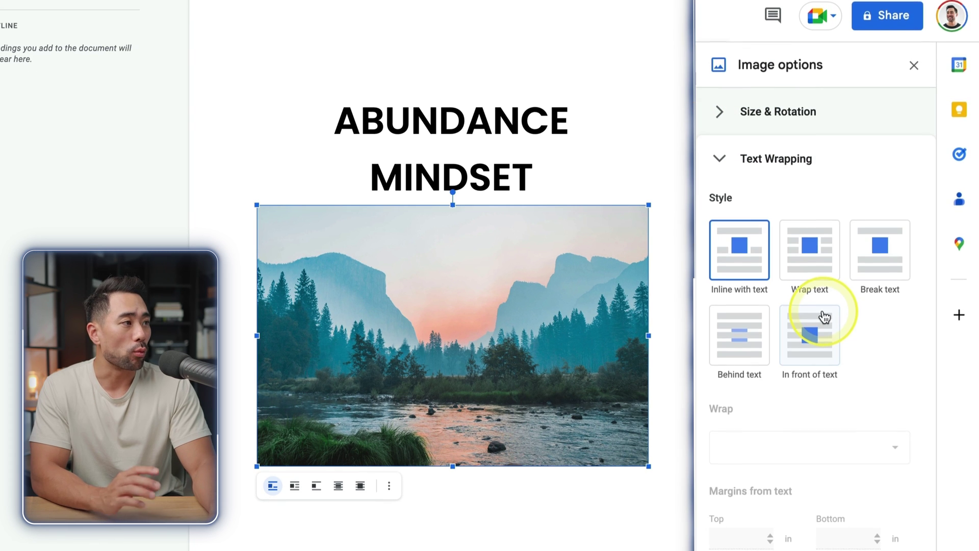
scroll(822, 326, "down", 2)
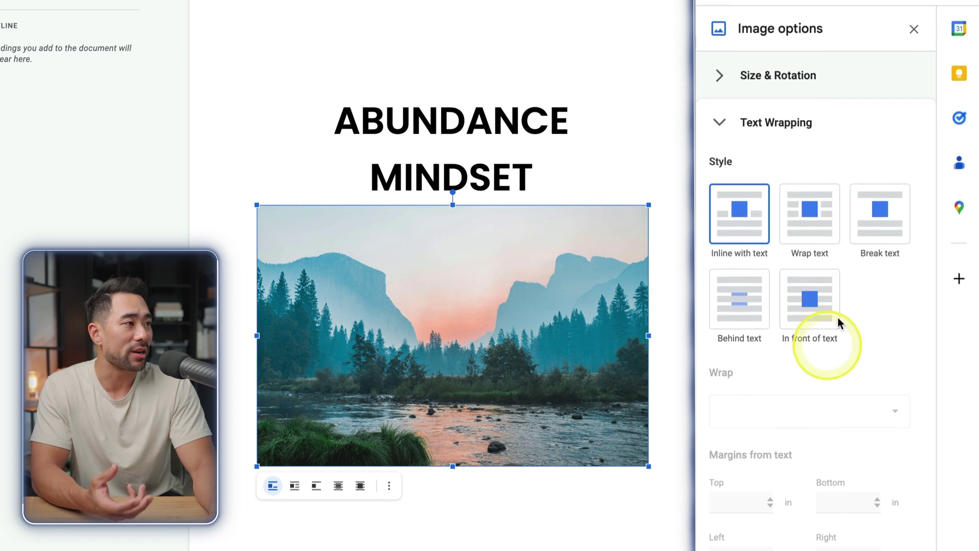
left_click(814, 308)
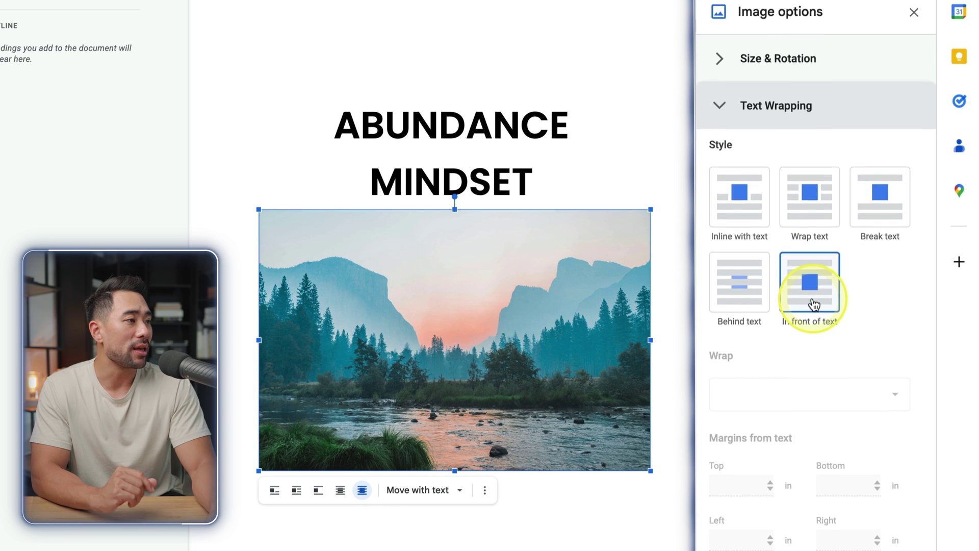
scroll(724, 535, "down", 2)
left_click(724, 536)
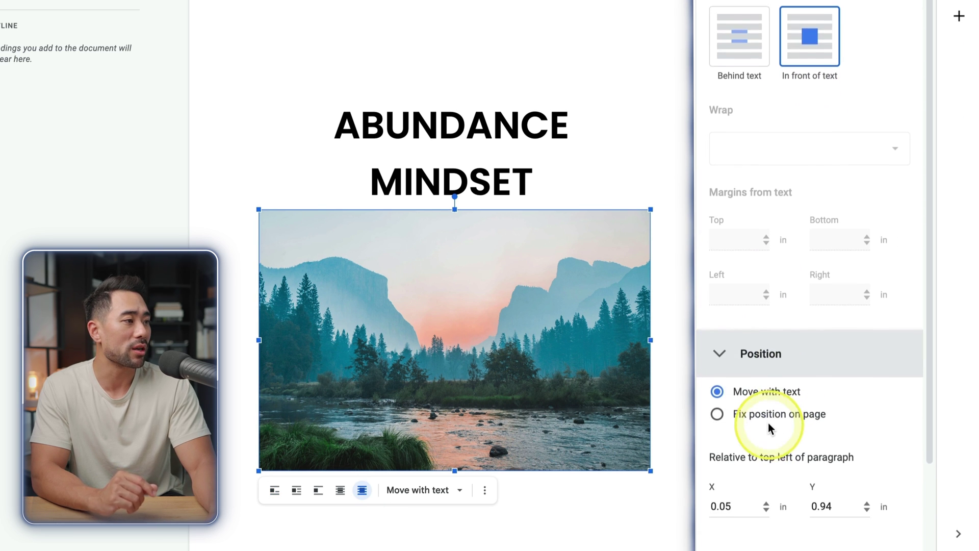
left_click(763, 411)
- Move the photo to the page top and enlarge it across the whole cover
left_click_drag(349, 299, 328, 42)
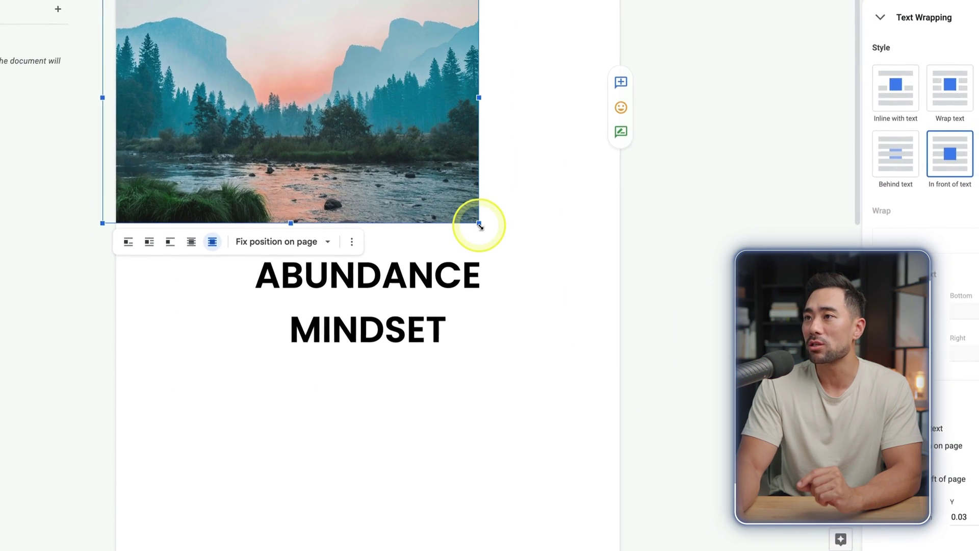
left_click_drag(479, 229, 665, 474)
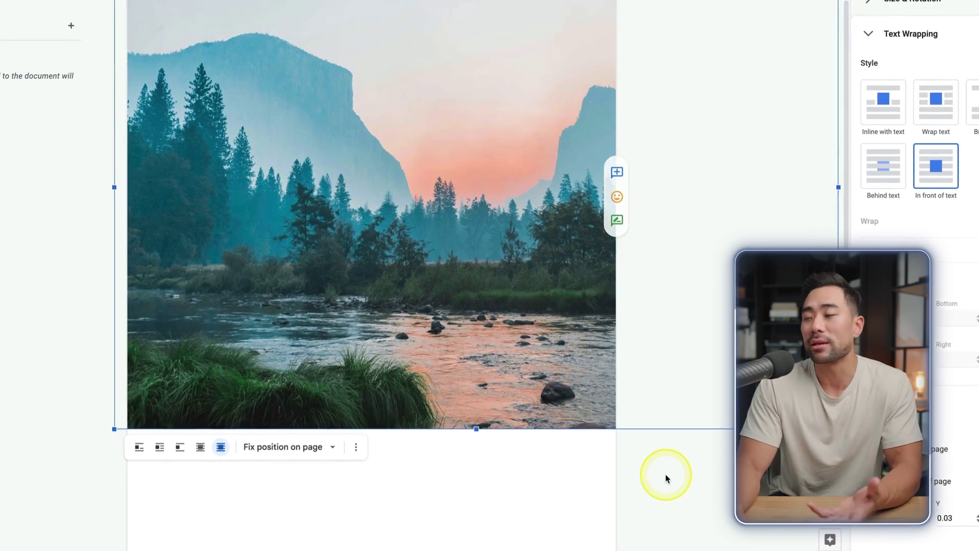
scroll(648, 454, "down", 3)
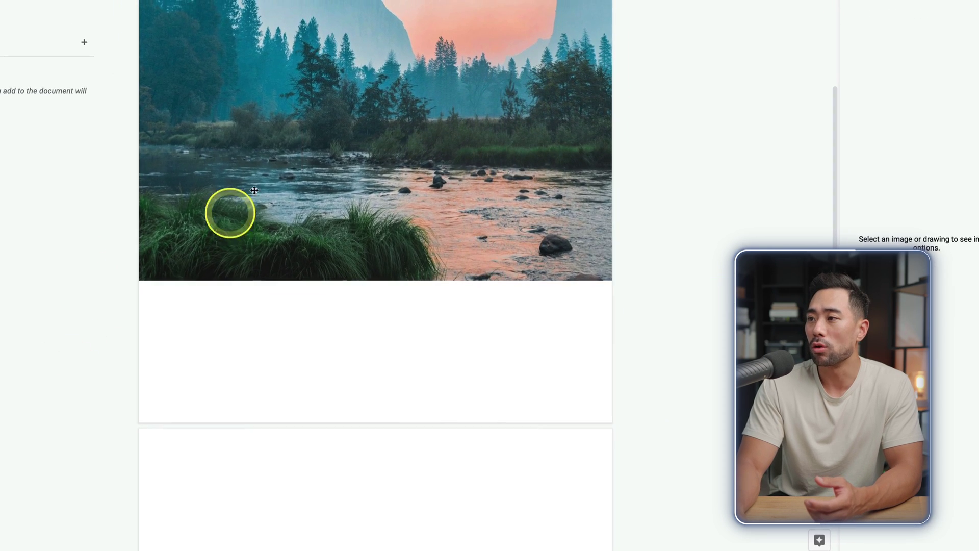
scroll(229, 212, "up", 3)
left_click_drag(126, 482, 1, 477)
left_click_drag(54, 461, 442, 316)
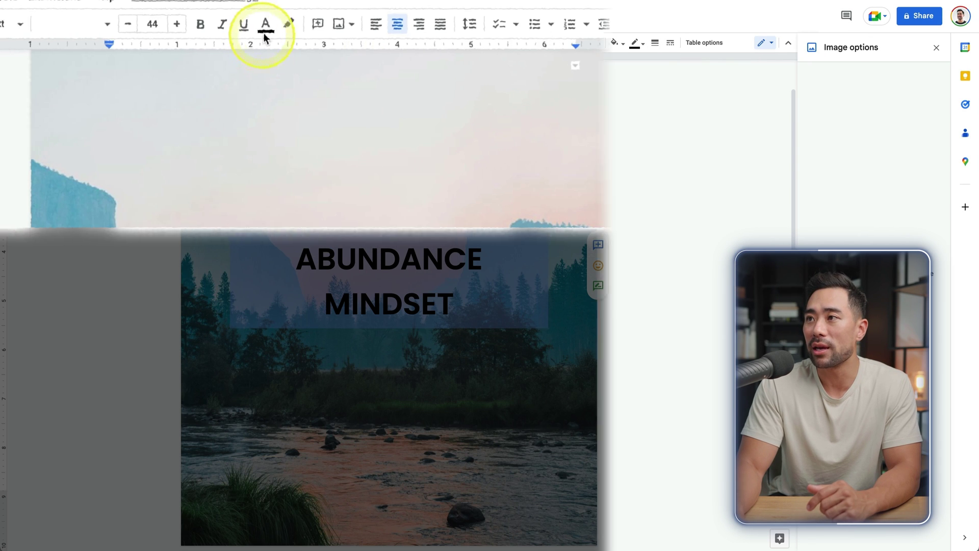
- Make the ABUNDANCE MINDSET title white
left_click(337, 42)
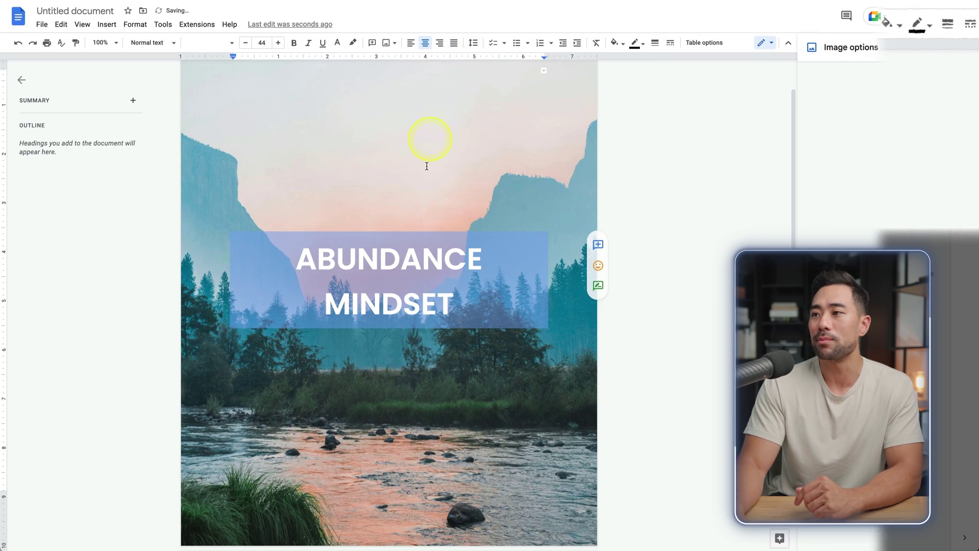
triple_click(280, 247)
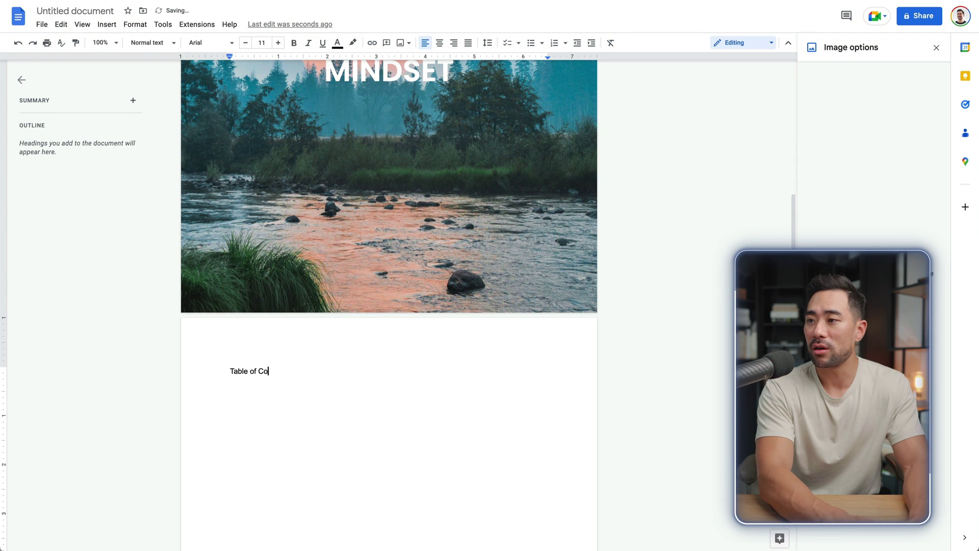
- Finish typing 'Table of Contents' at the top of the page after the cover
type("s")
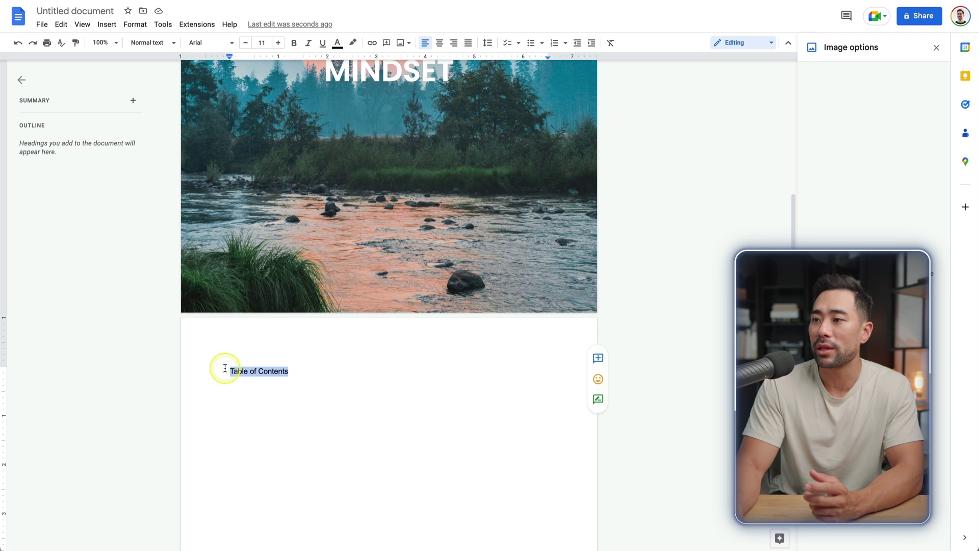
- Make 'Table of Contents' a Heading 1 in Poppins Semi Bold
left_click(152, 42)
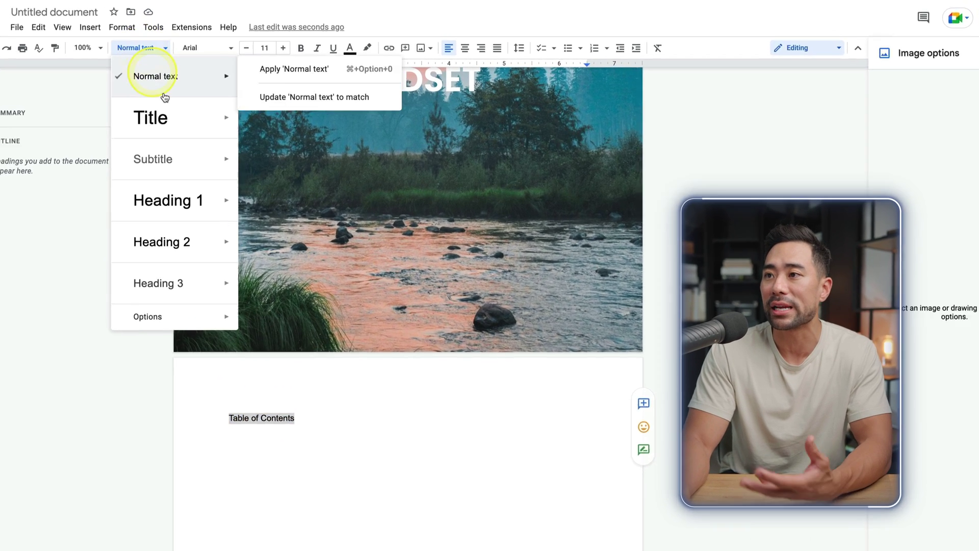
mouse_move(172, 179)
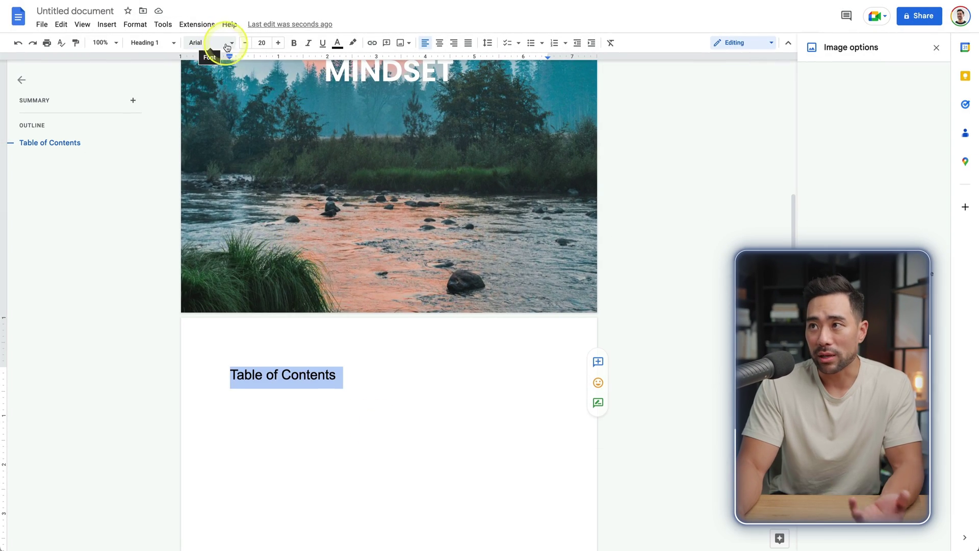
left_click(227, 47)
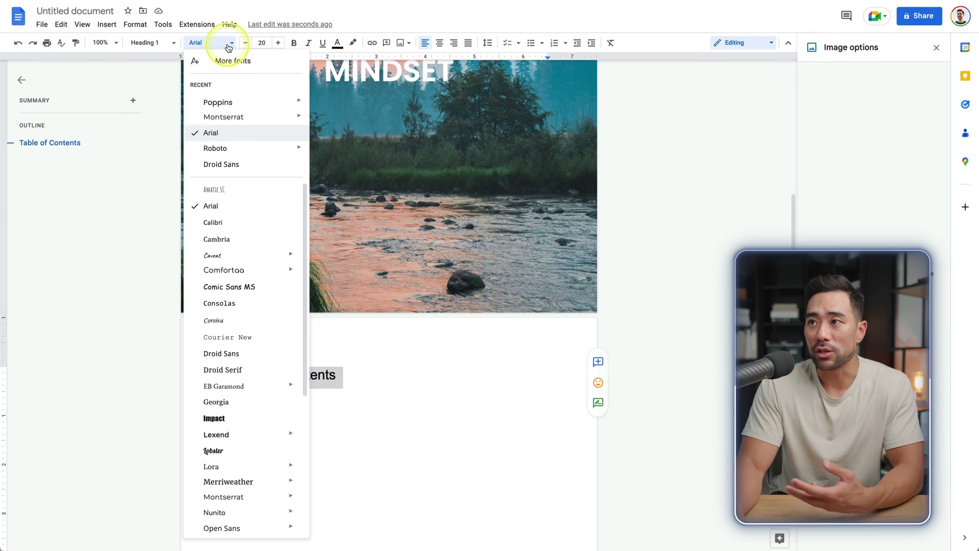
mouse_move(227, 97)
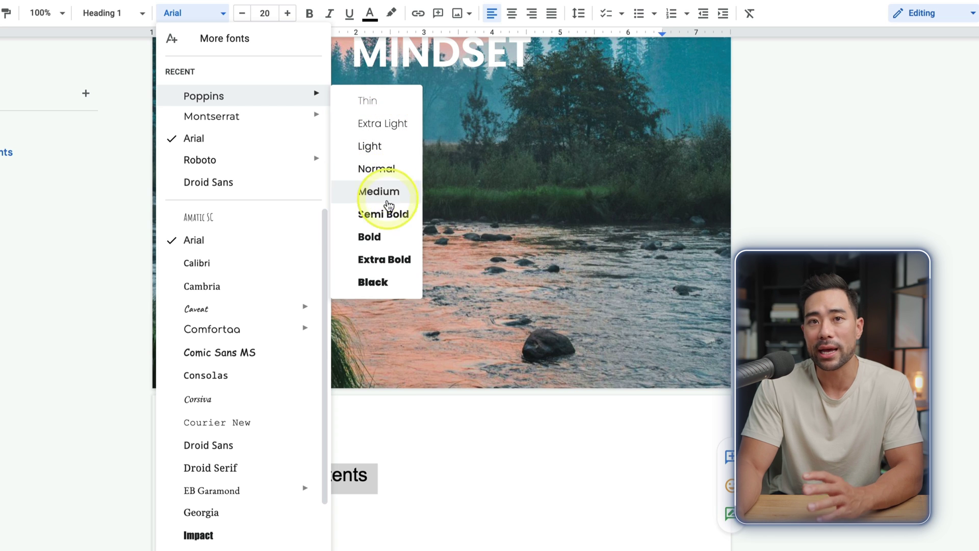
left_click(384, 215)
- Update the Heading 1 style to match this Poppins Semi Bold heading
left_click(141, 13)
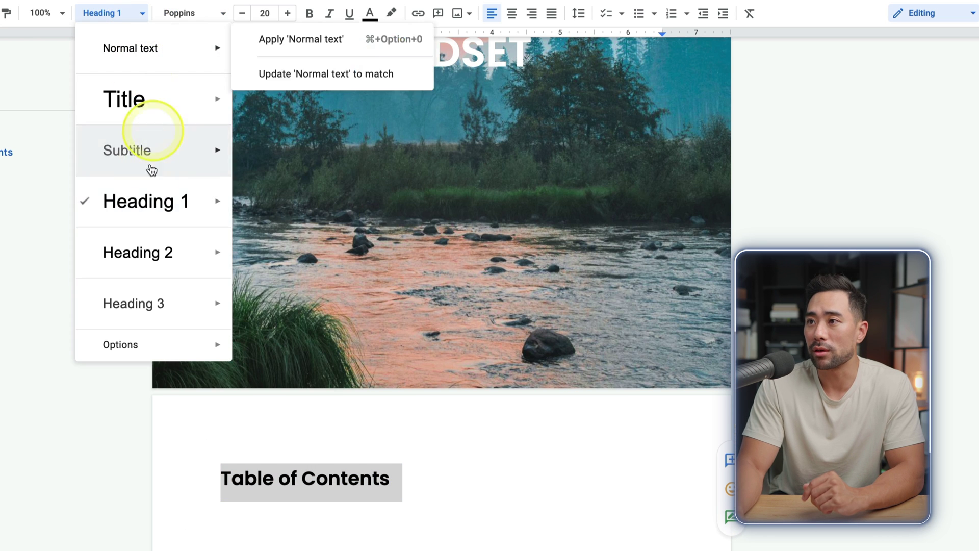
mouse_move(137, 197)
left_click(334, 227)
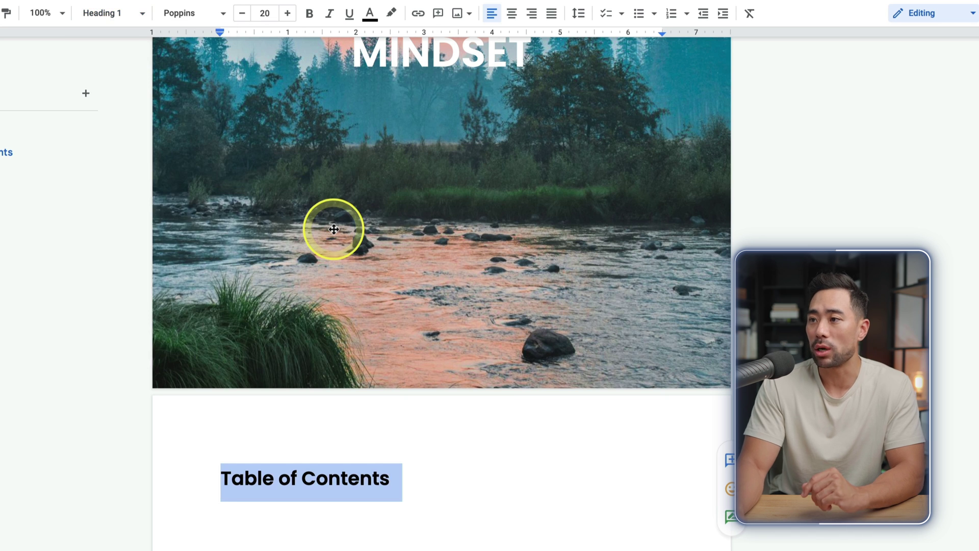
left_click(337, 531)
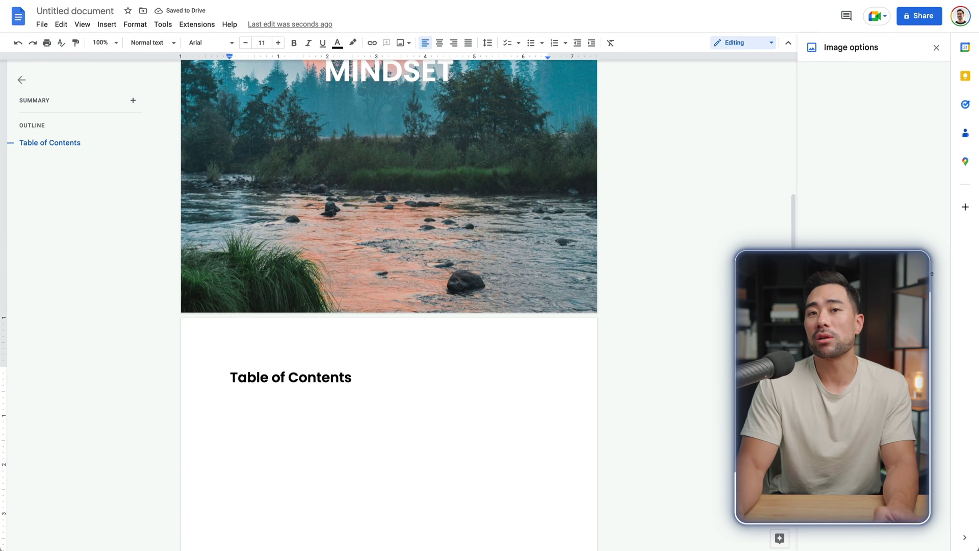
scroll(388, 306, "down", 5)
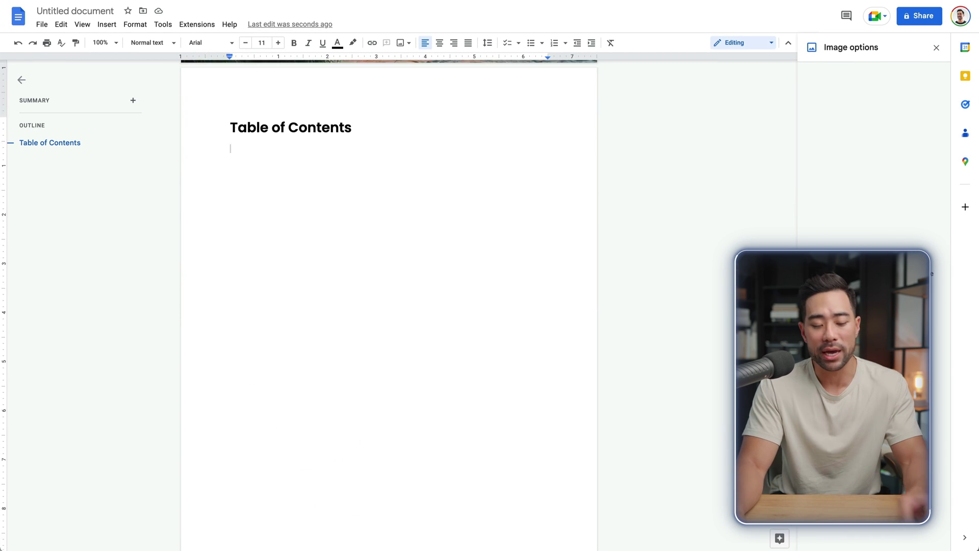
- Start a new page with Ctrl+Enter, enter the 'Introduction' chapter title and make it Heading 1
key("ctrl+Return")
type("Preface")
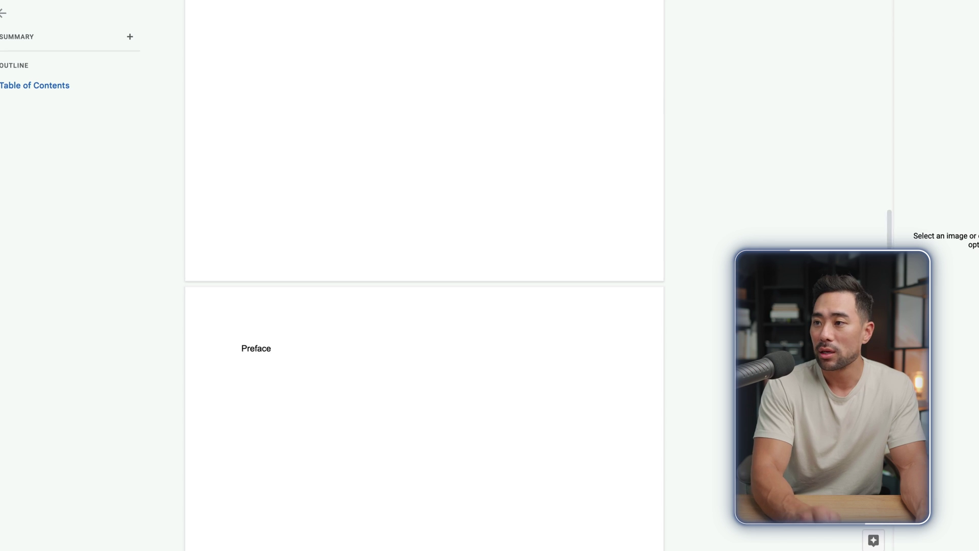
scroll(389, 306, "up", 3)
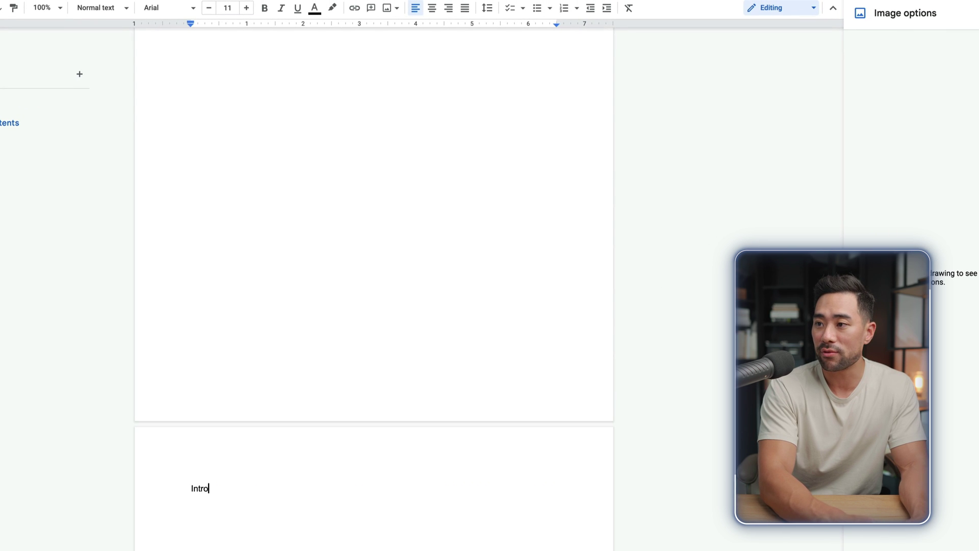
type("tion")
scroll(388, 306, "down", 7)
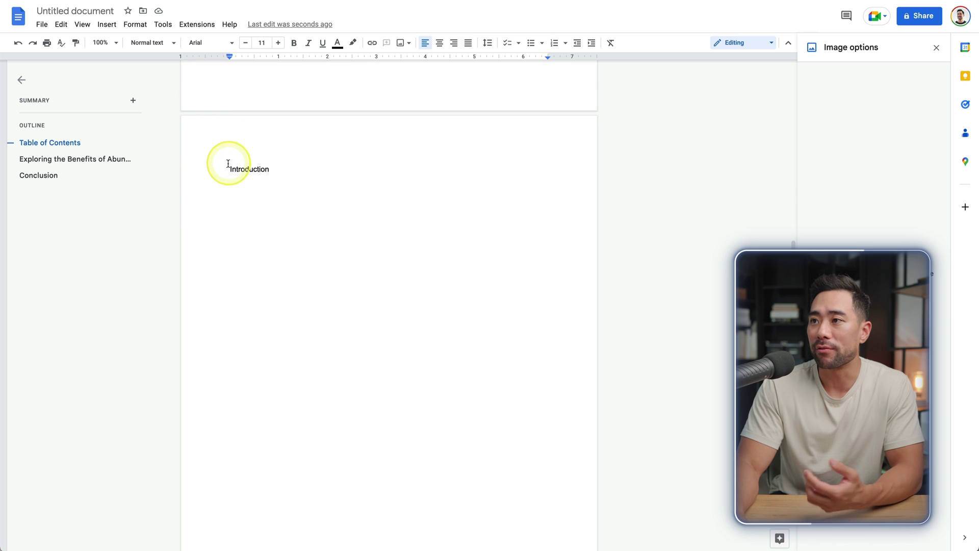
left_click(171, 47)
mouse_move(187, 191)
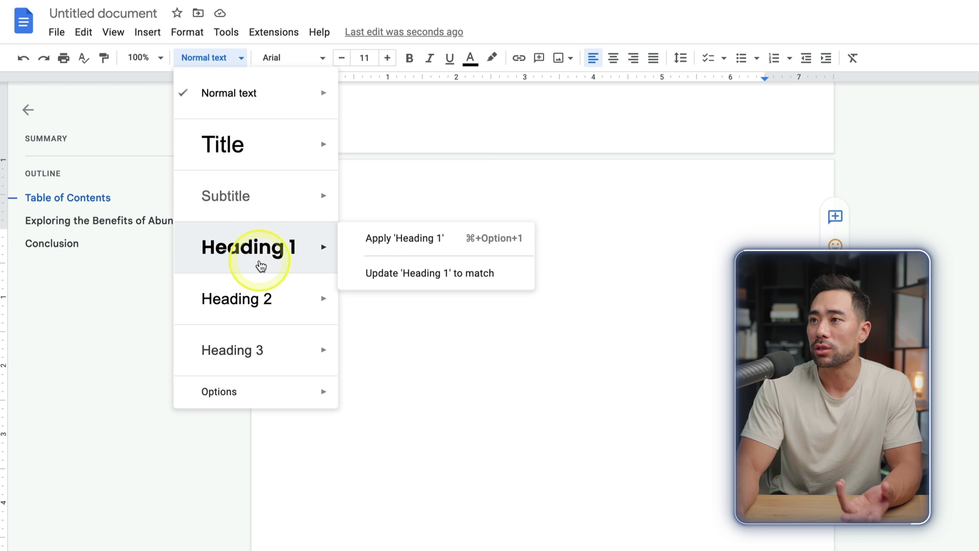
left_click(370, 251)
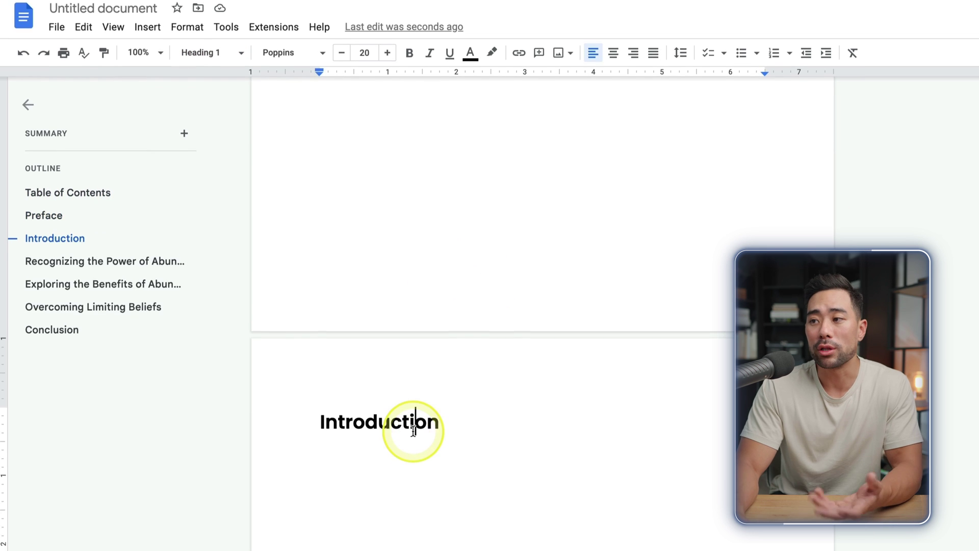
scroll(408, 418, "down", 5)
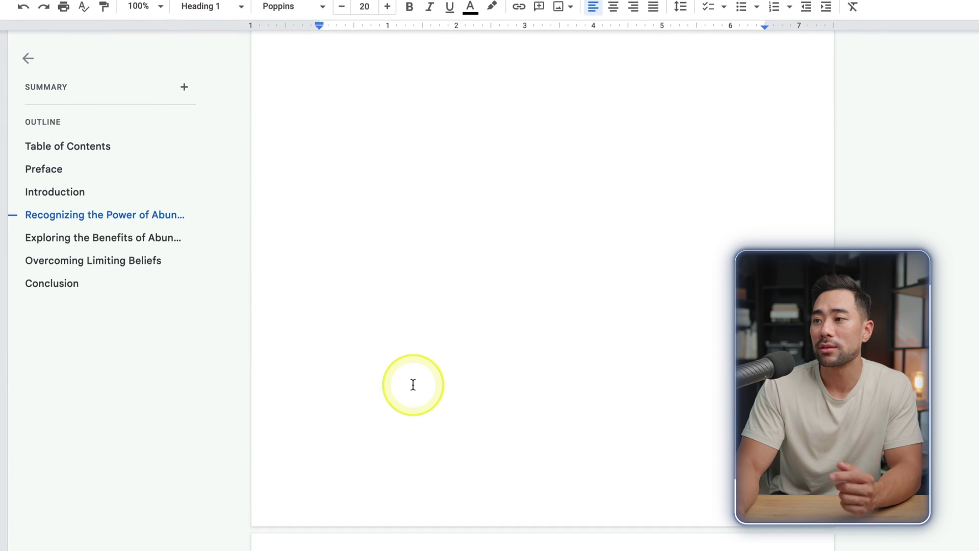
- Below the Table of Contents heading, insert the table of contents style with page numbers
scroll(413, 385, "down", 5)
scroll(413, 383, "up", 15)
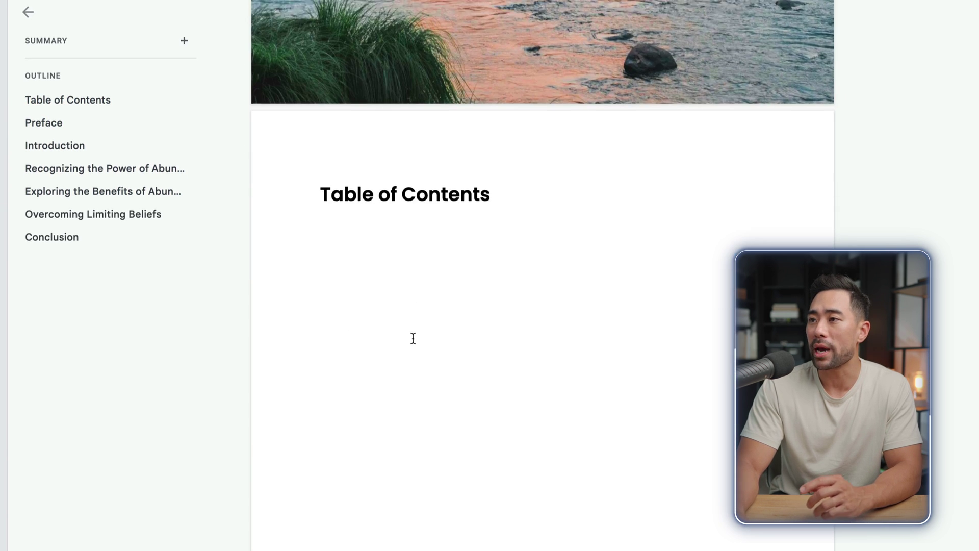
left_click(380, 224)
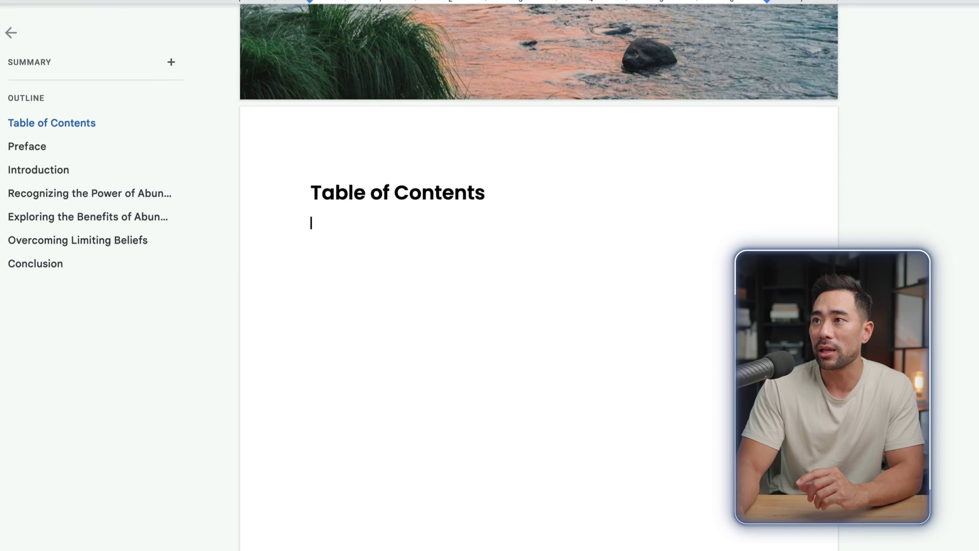
left_click(72, 36)
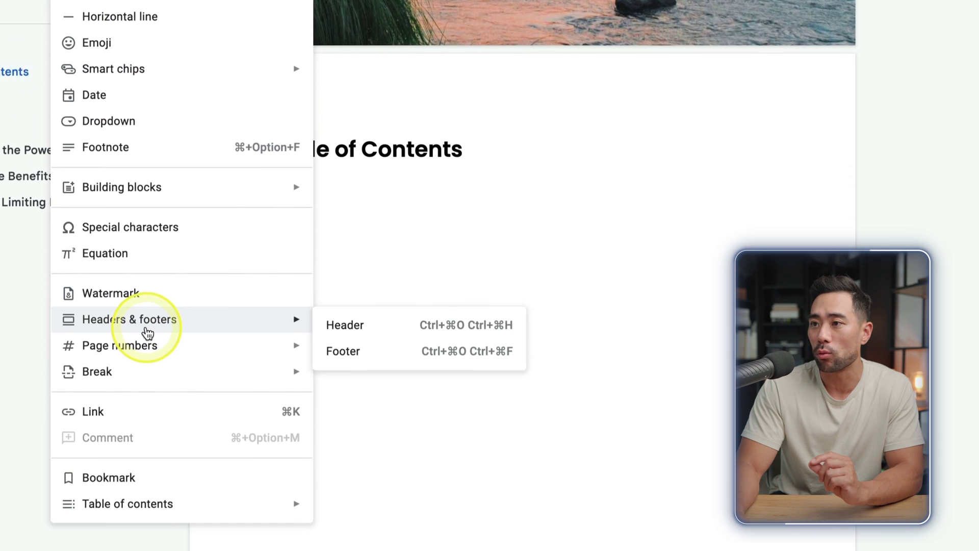
mouse_move(162, 342)
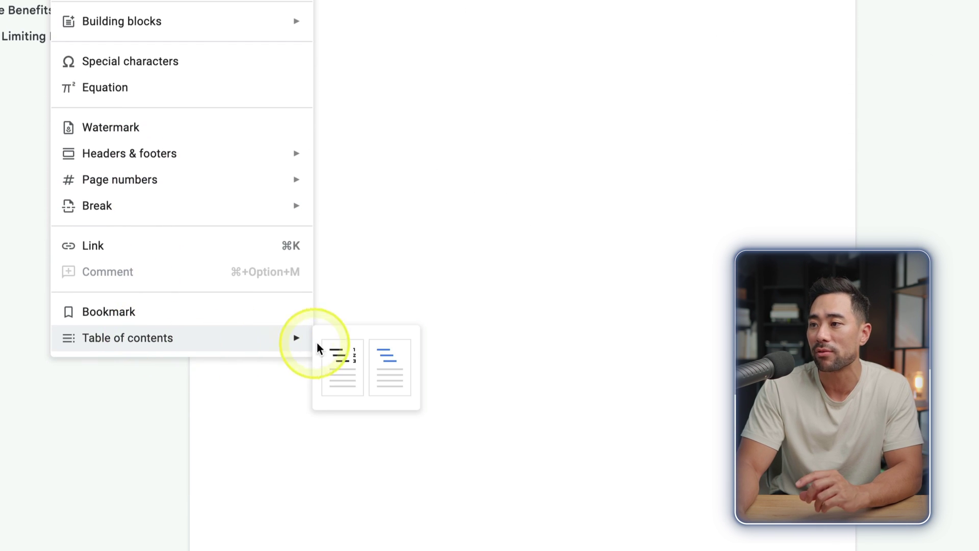
left_click(343, 363)
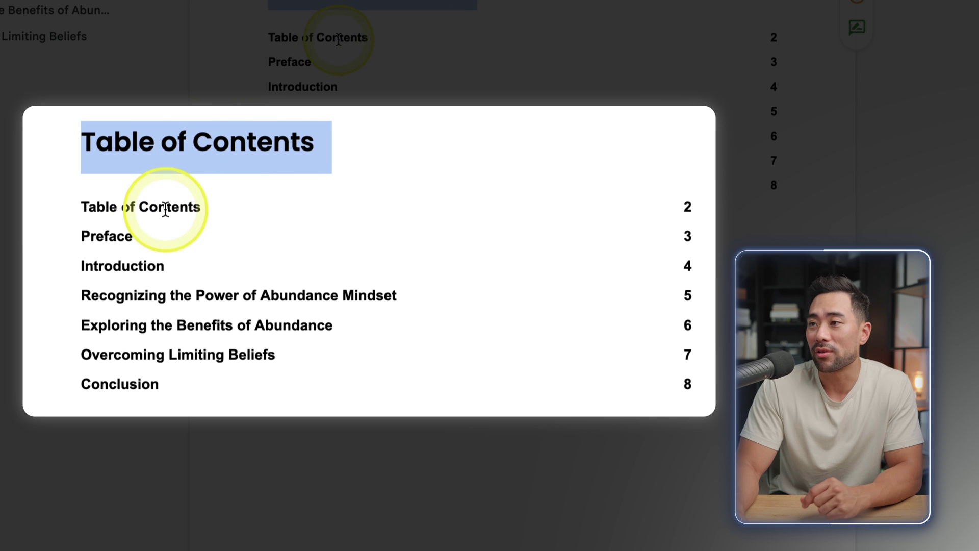
- Change the Table of Contents heading to Normal text in Poppins Medium, size 20
left_click(175, 10)
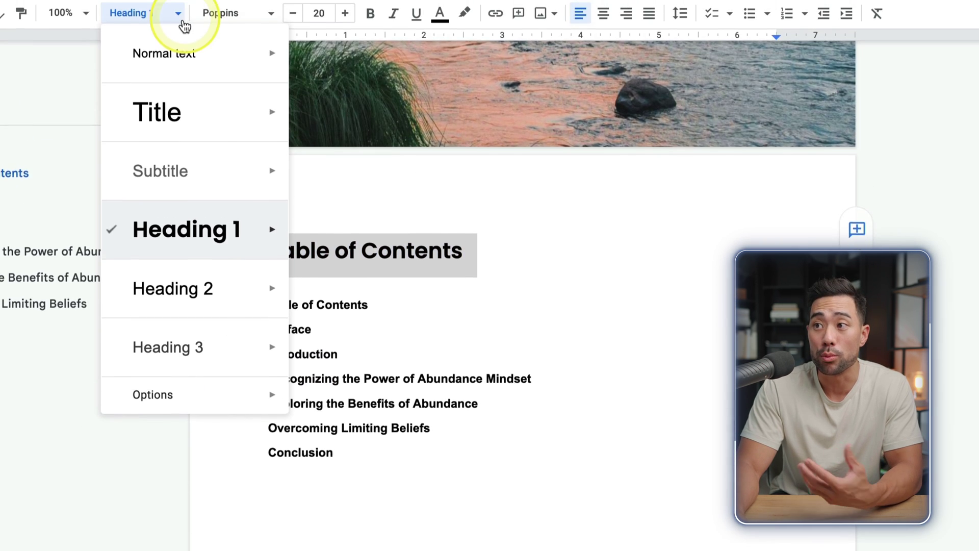
mouse_move(178, 85)
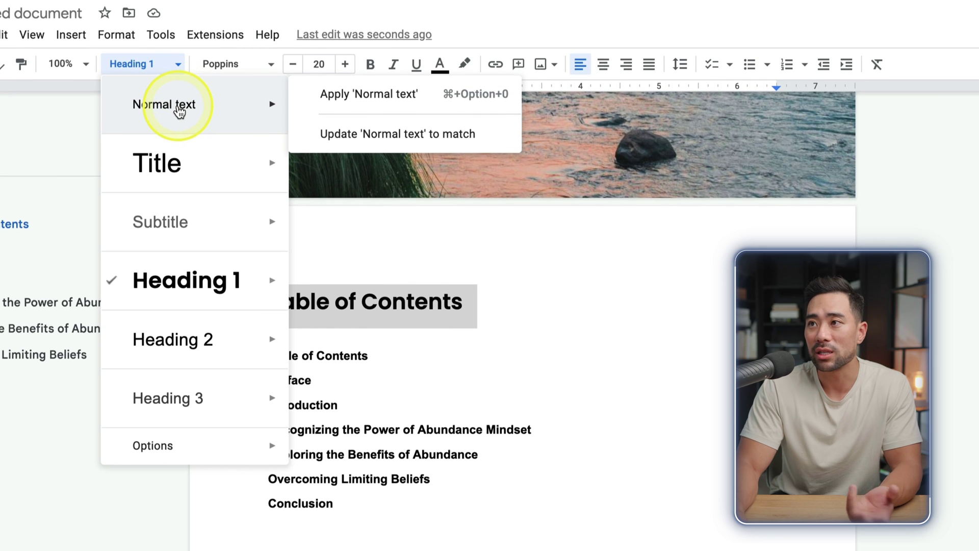
left_click(177, 105)
left_click(254, 71)
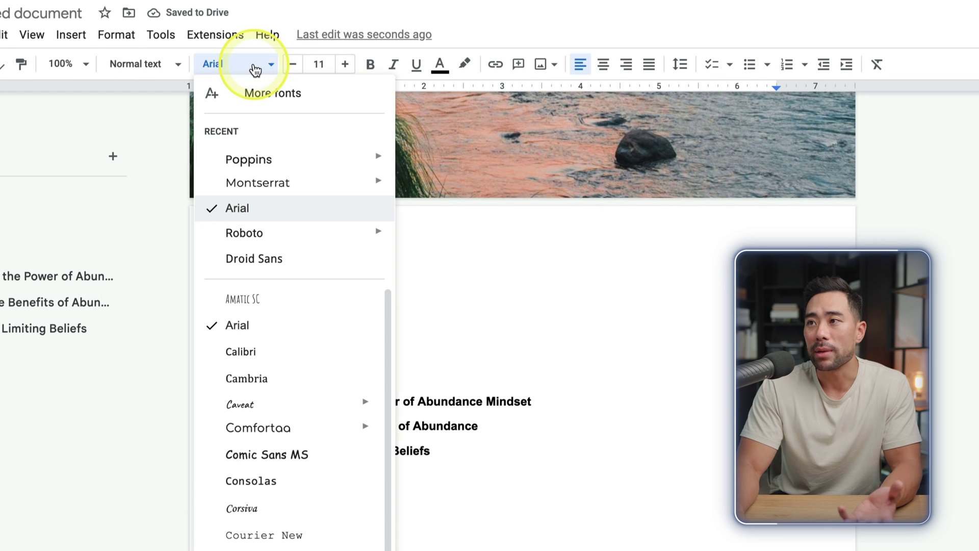
mouse_move(357, 159)
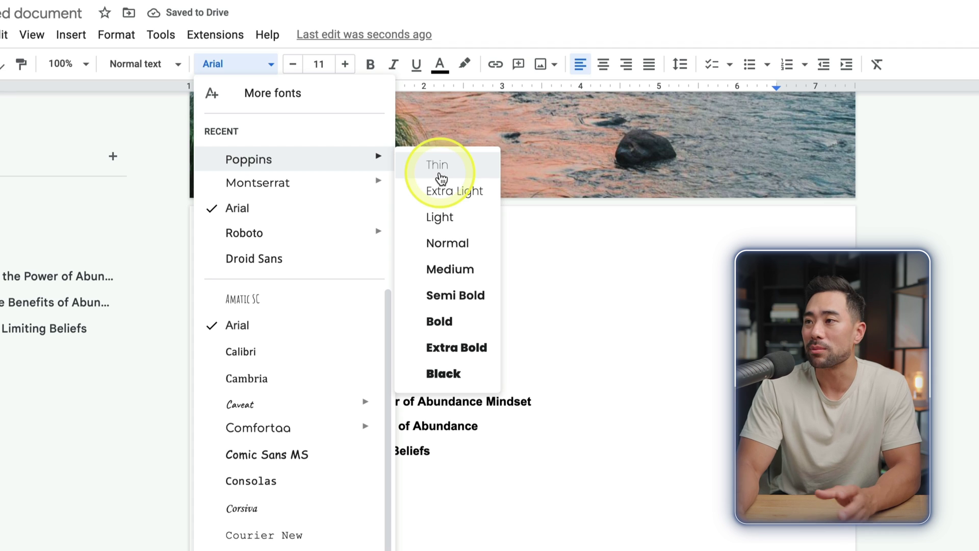
left_click(448, 270)
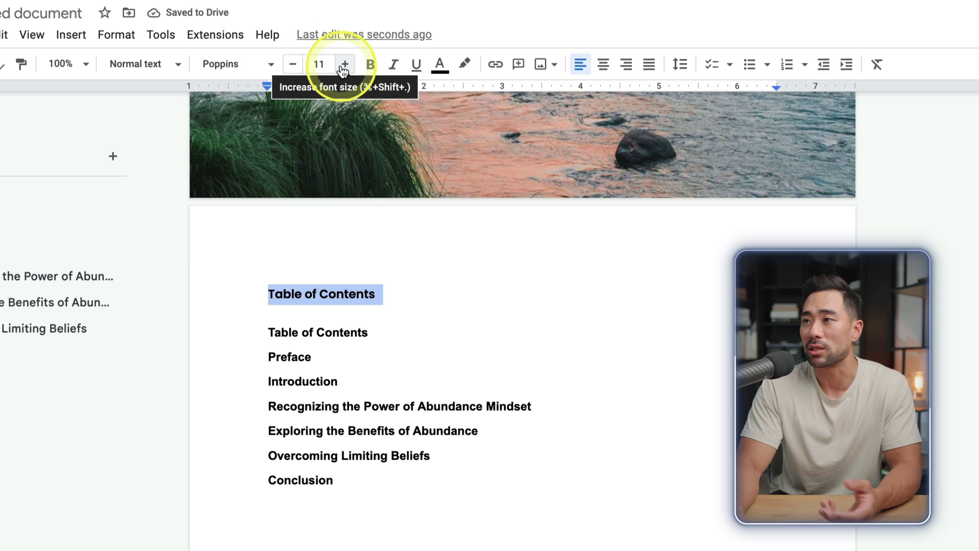
left_click(345, 64)
left_click(345, 64)
left_click(345, 65)
left_click(490, 296)
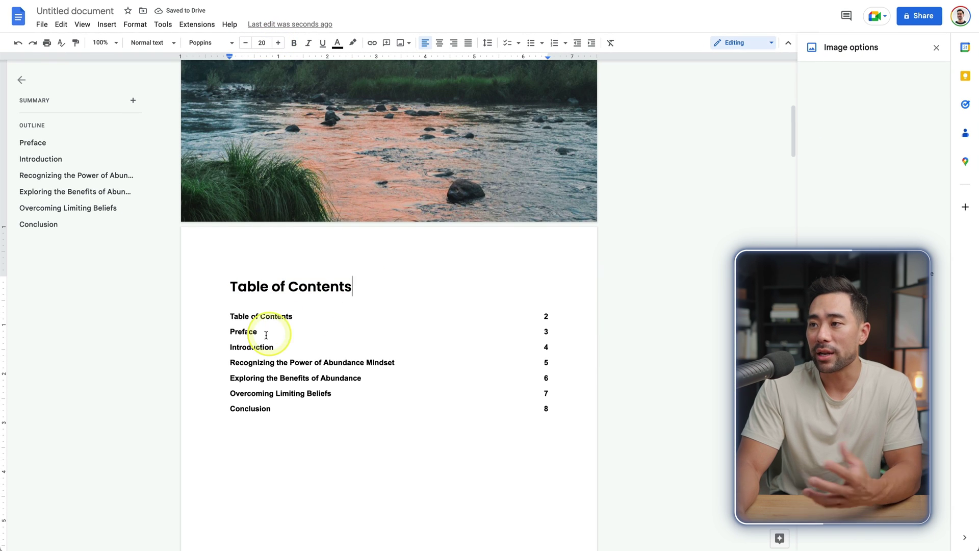
- Update the table of contents, then jump to the Preface chapter
right_click(237, 359)
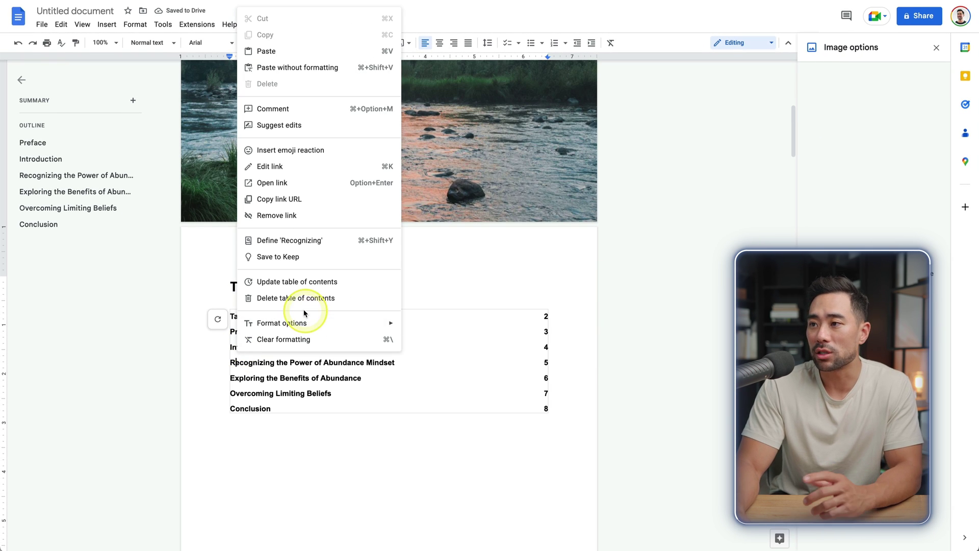
left_click(283, 286)
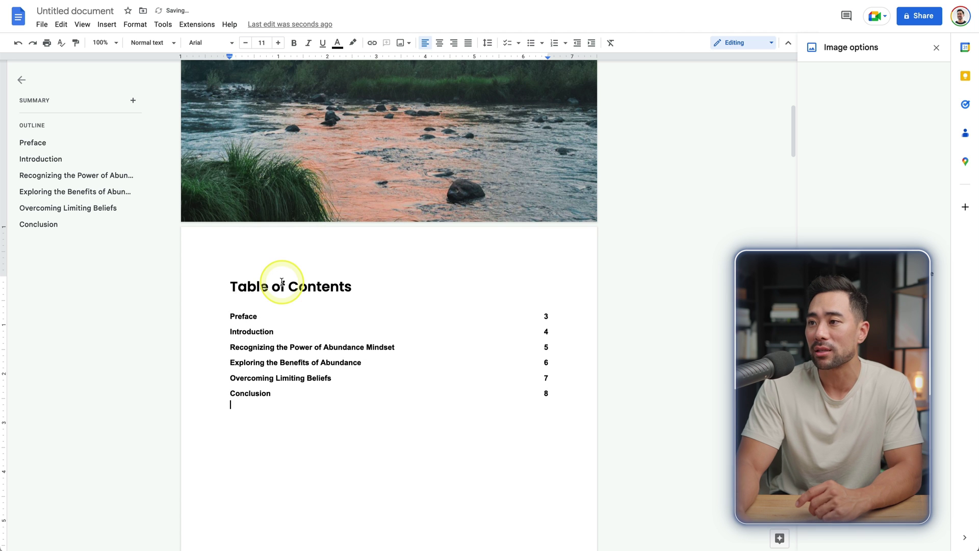
left_click(232, 324)
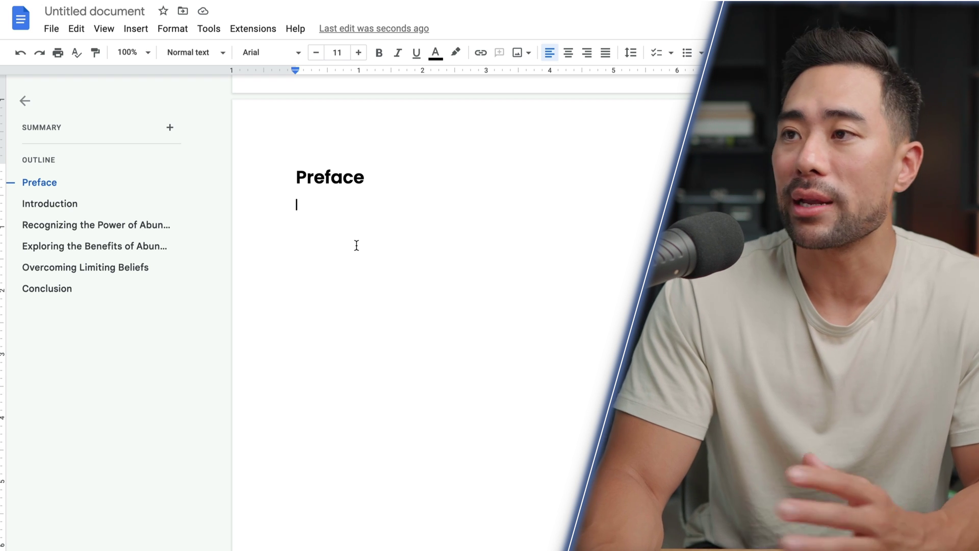
- Insert the tall pink-sky mountain photo at the start of the Introduction chapter
scroll(356, 245, "down", 10)
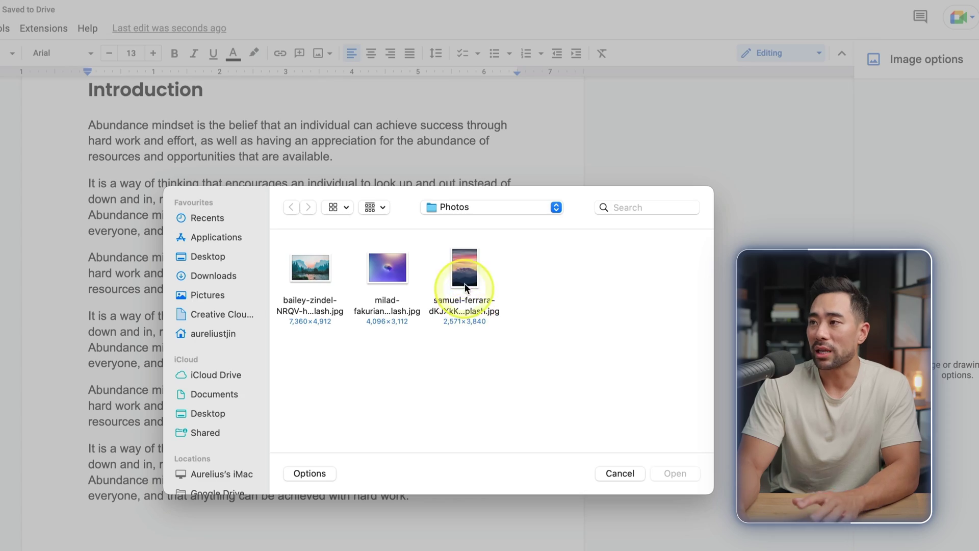
left_click(674, 473)
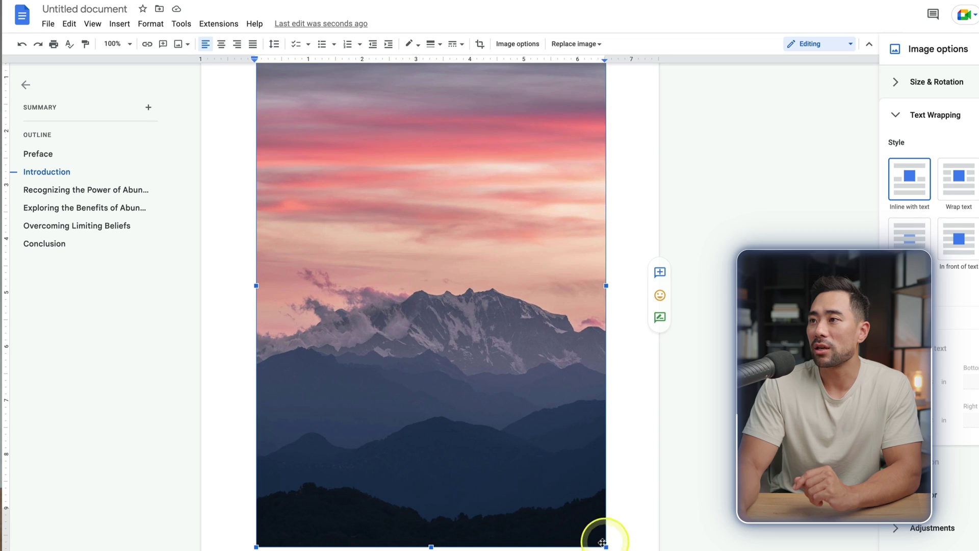
- Shrink the mountain photo, wrap the text around it, and set a 0.33 in top margin
left_click_drag(604, 546, 411, 265)
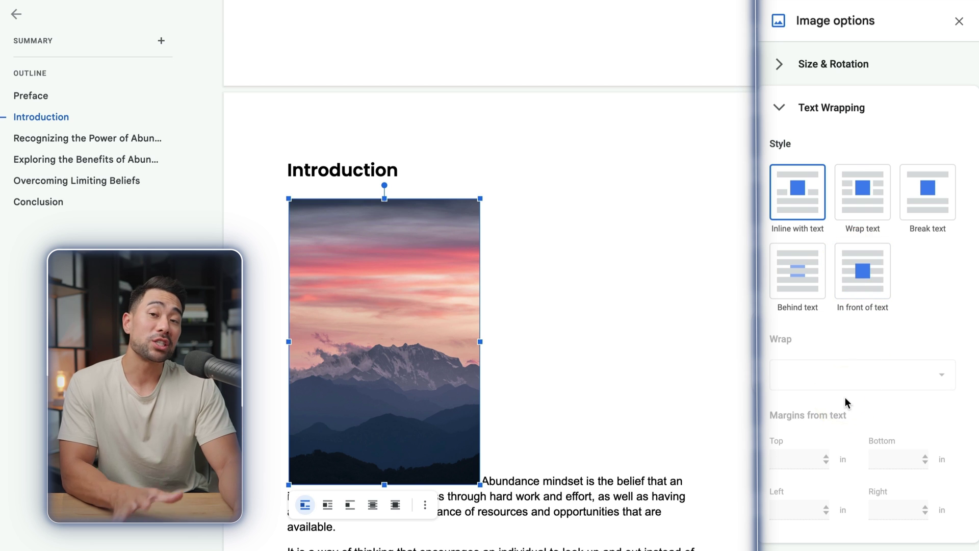
left_click(849, 193)
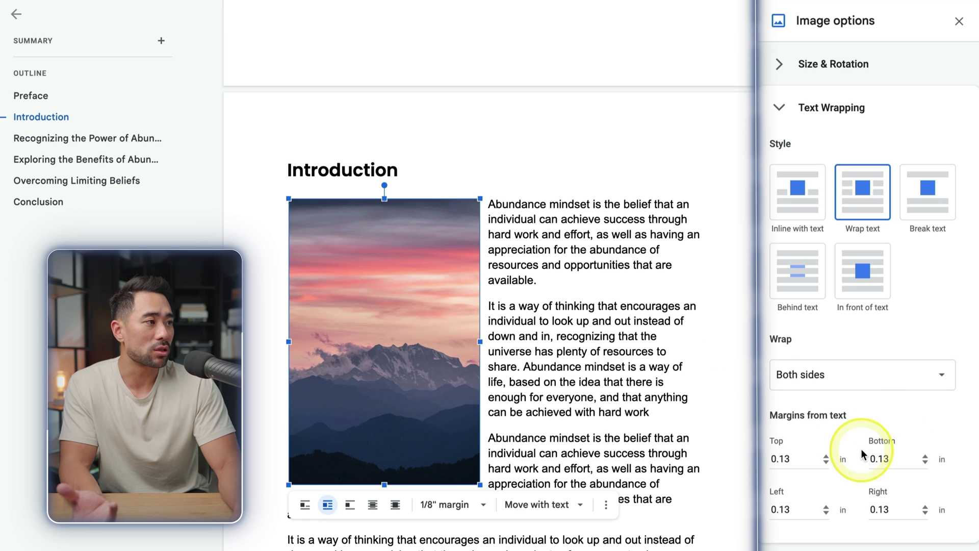
left_click(826, 463)
left_click(826, 462)
left_click(825, 462)
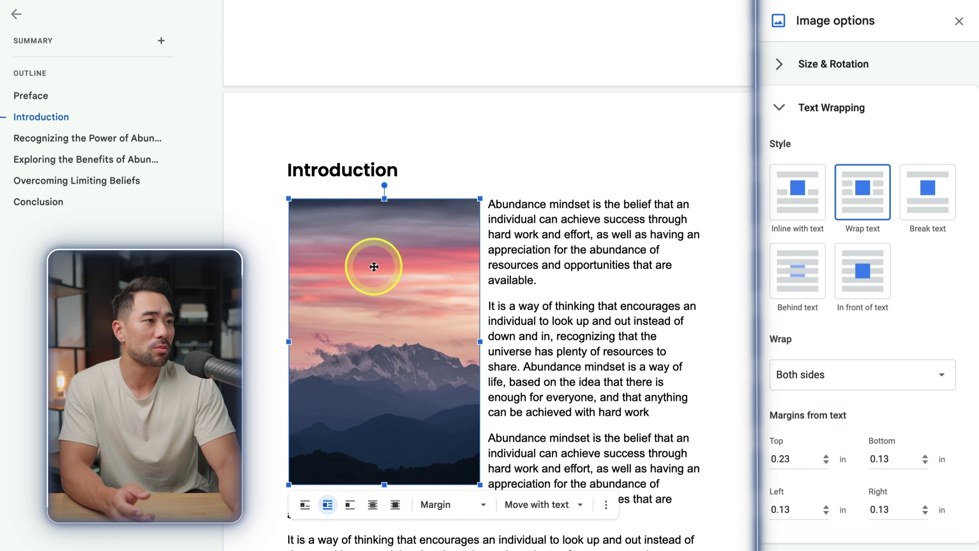
left_click_drag(400, 281, 411, 359)
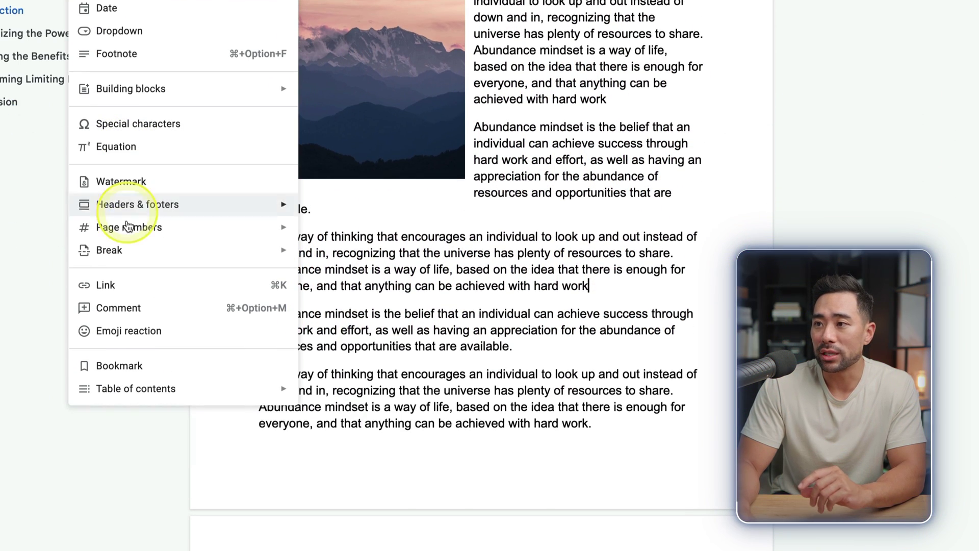
- Add footer page numbers starting at 1, hidden on the first page
mouse_move(130, 235)
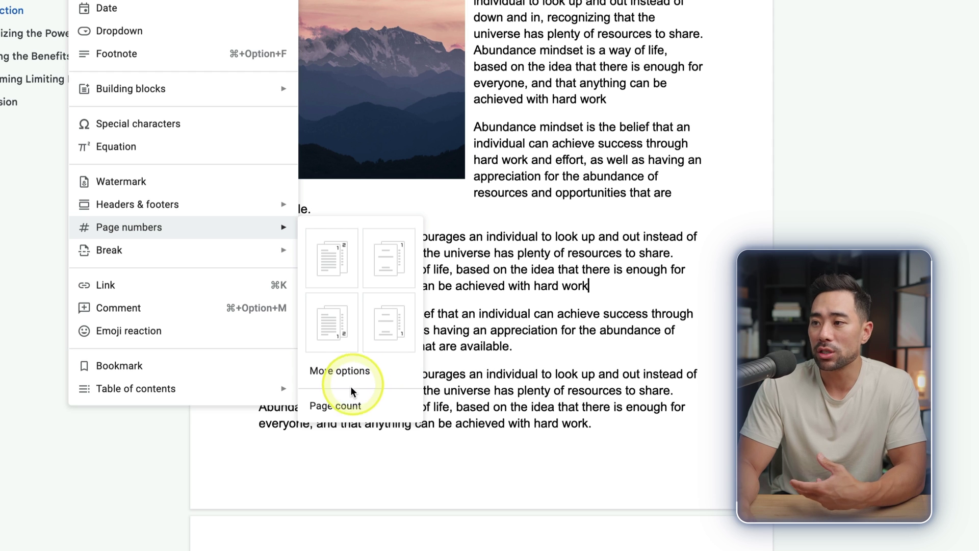
left_click(339, 373)
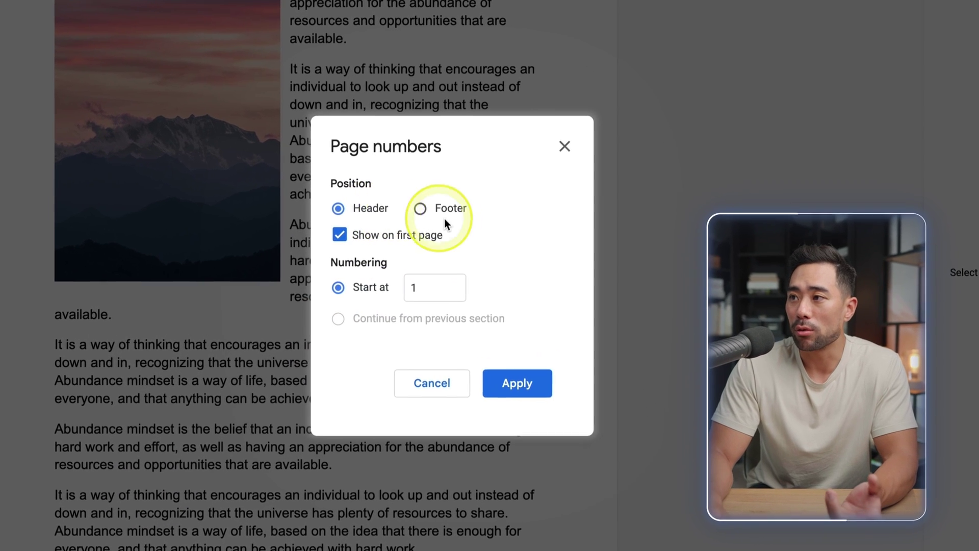
left_click(387, 202)
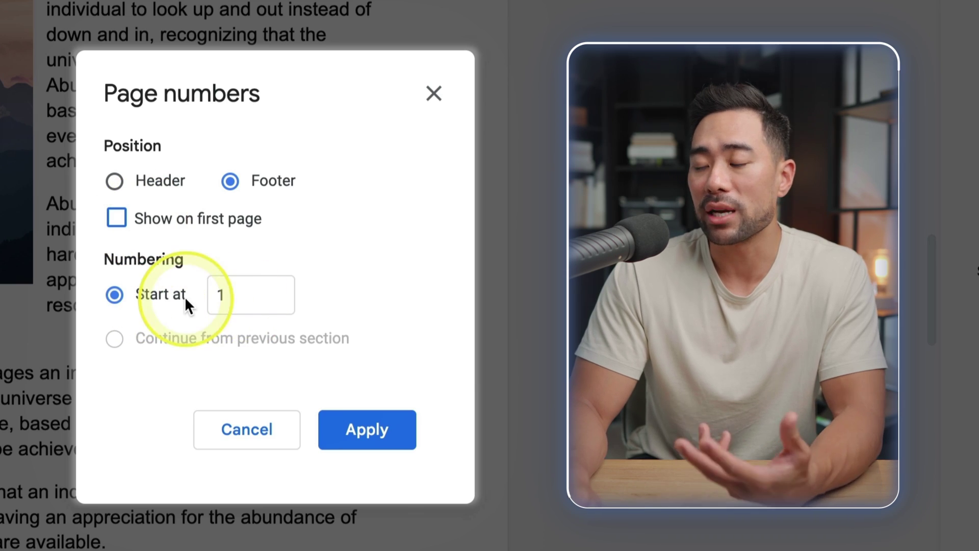
left_click(365, 443)
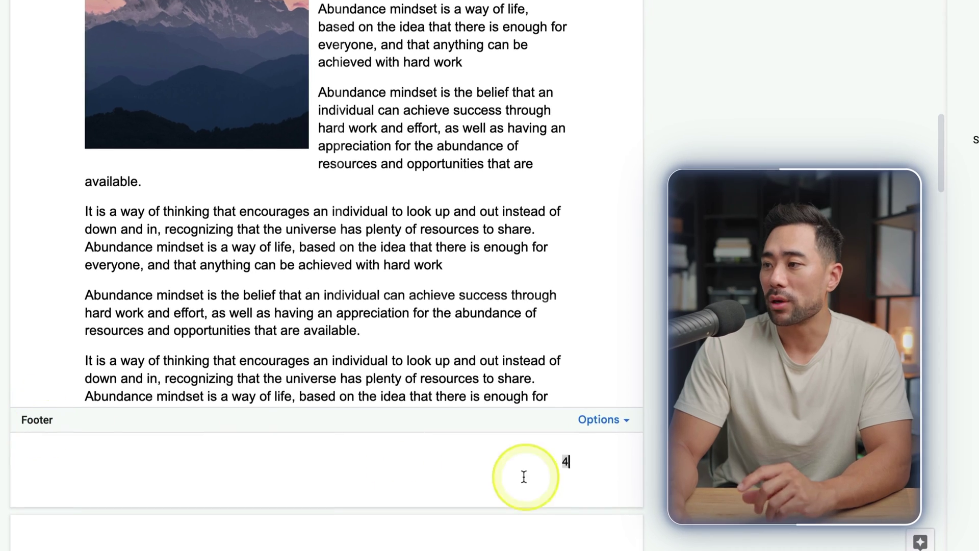